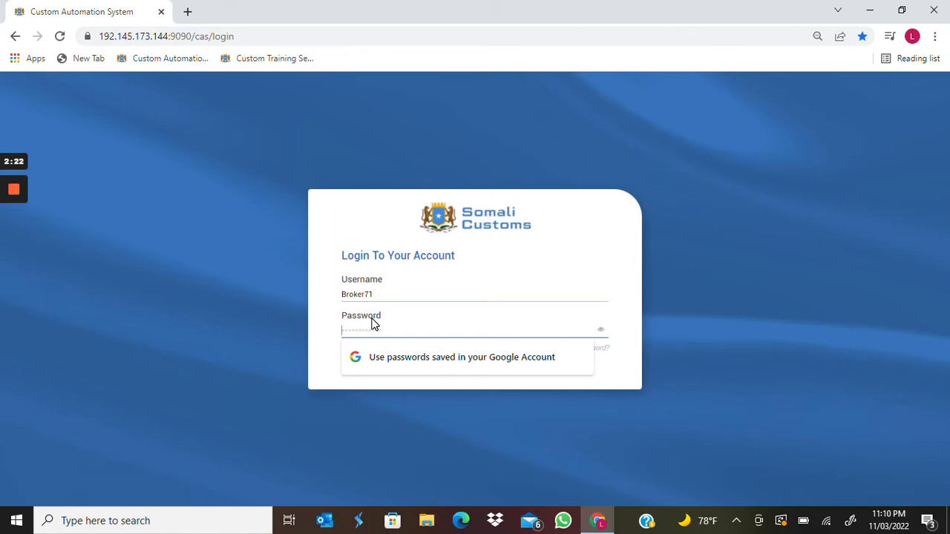
# Sign in as the customs clearance agent using the account password
pyautogui.click(351, 332)
pyautogui.write('*********')
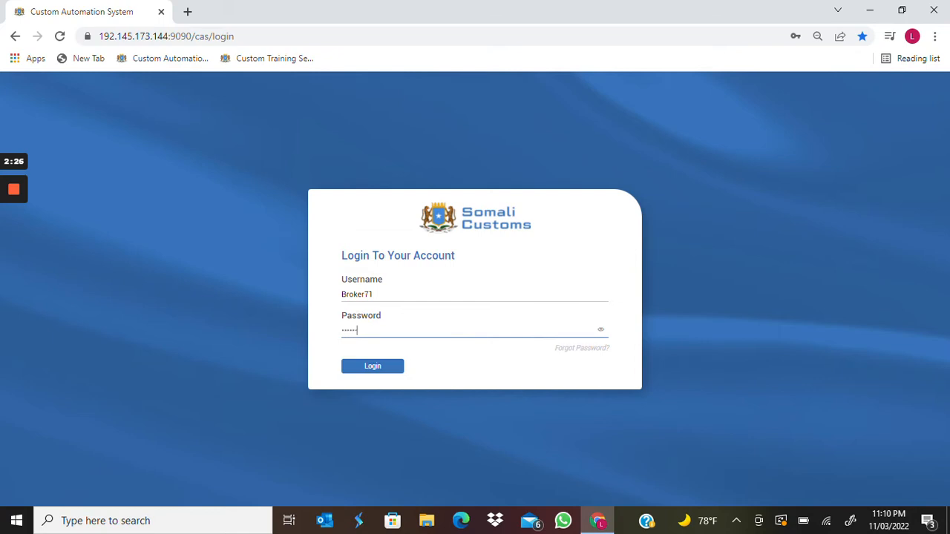
pyautogui.click(365, 366)
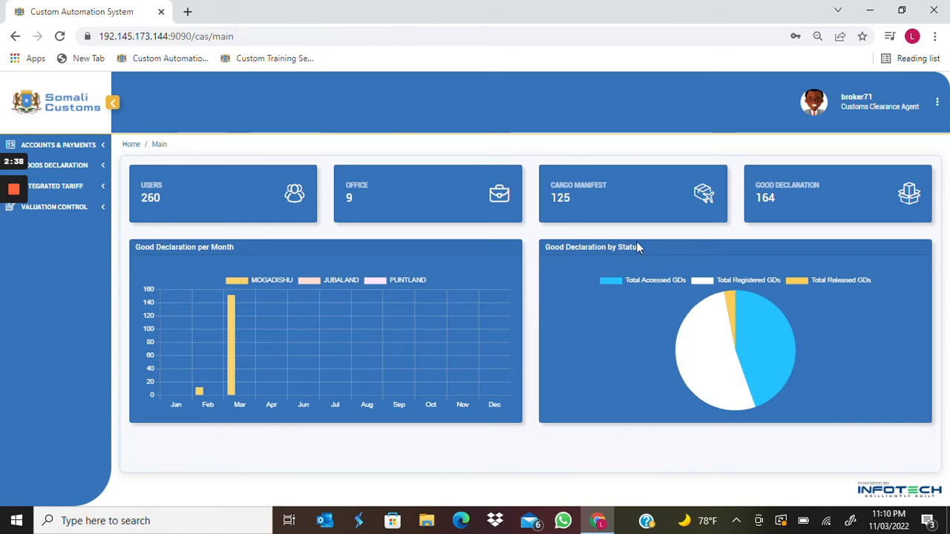
# Start a new blank import Goods Declaration from the sidebar's Goods Declaration section
pyautogui.click(84, 169)
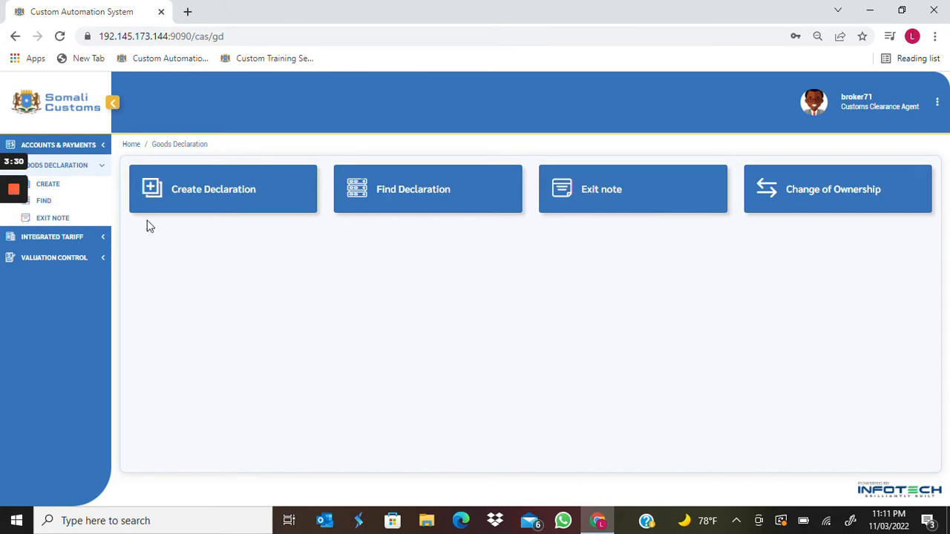
pyautogui.click(215, 199)
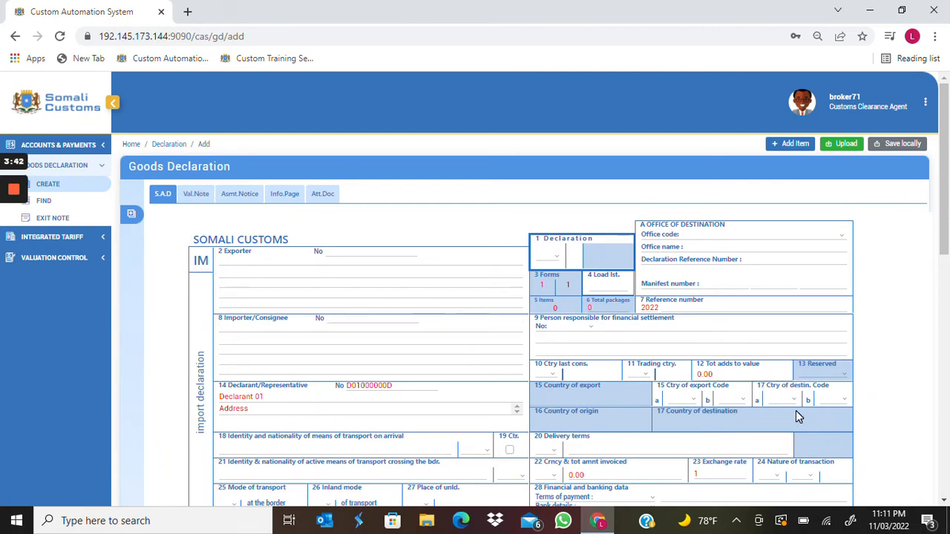
# Open the box 1 declaration type list showing EX 1, IM 4 and PD 4
pyautogui.click(943, 502)
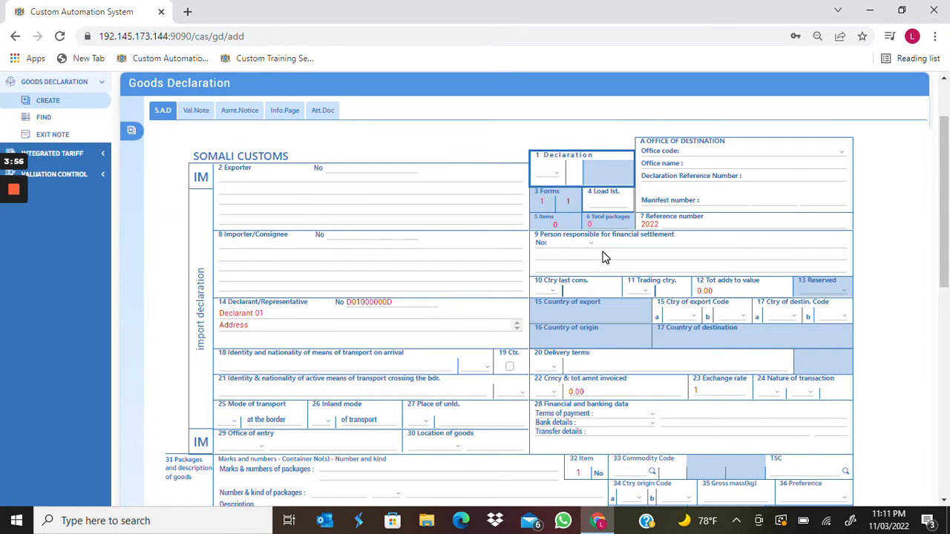
pyautogui.click(558, 178)
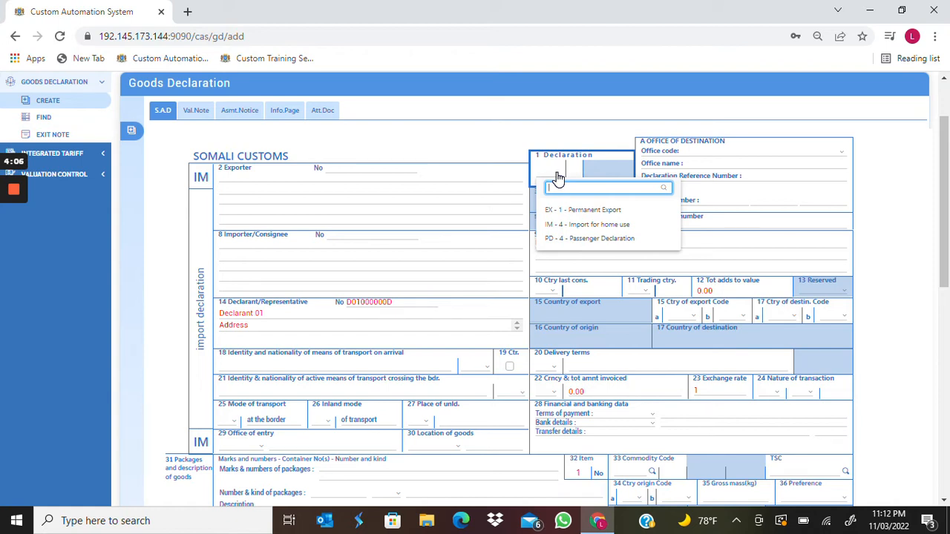
# Set box 1 to IM 4 import for home use and destination office 0102 Mogadishu Airport
pyautogui.click(577, 226)
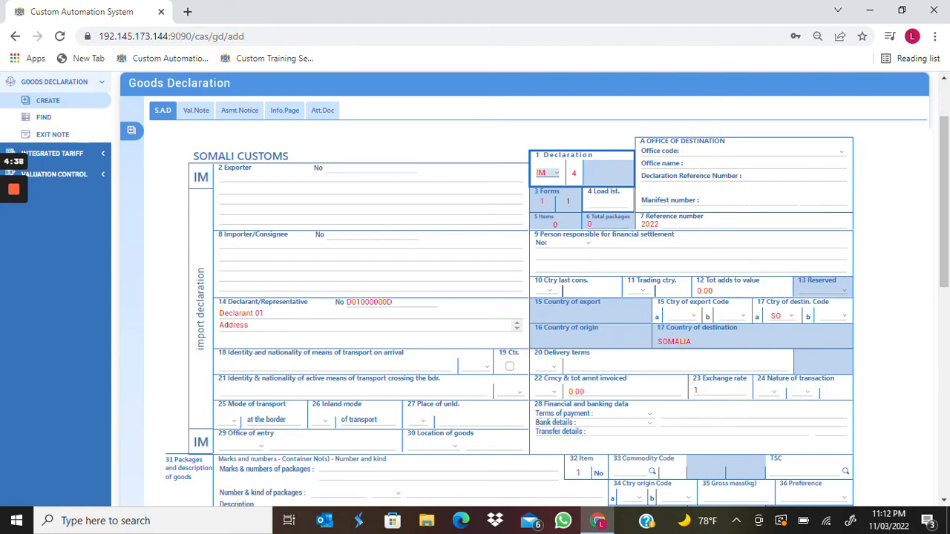
pyautogui.click(841, 153)
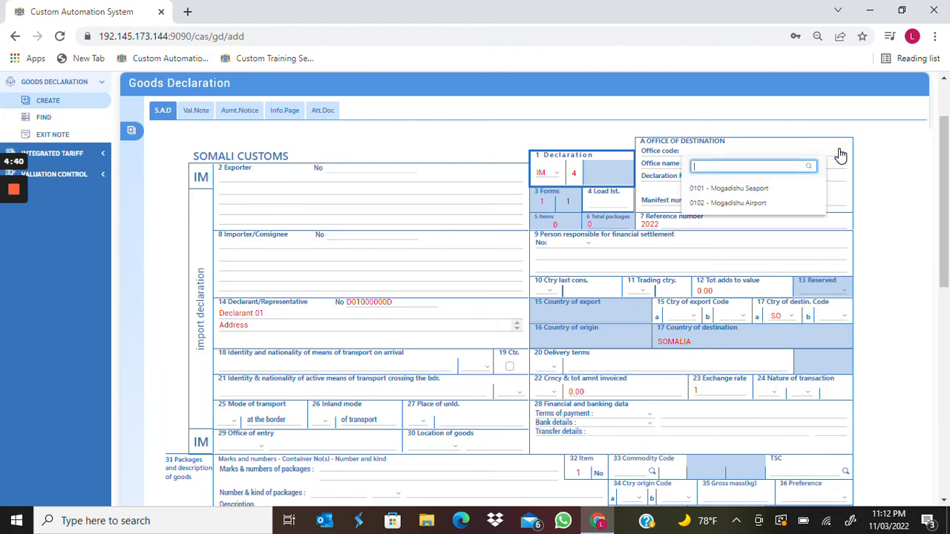
pyautogui.click(748, 203)
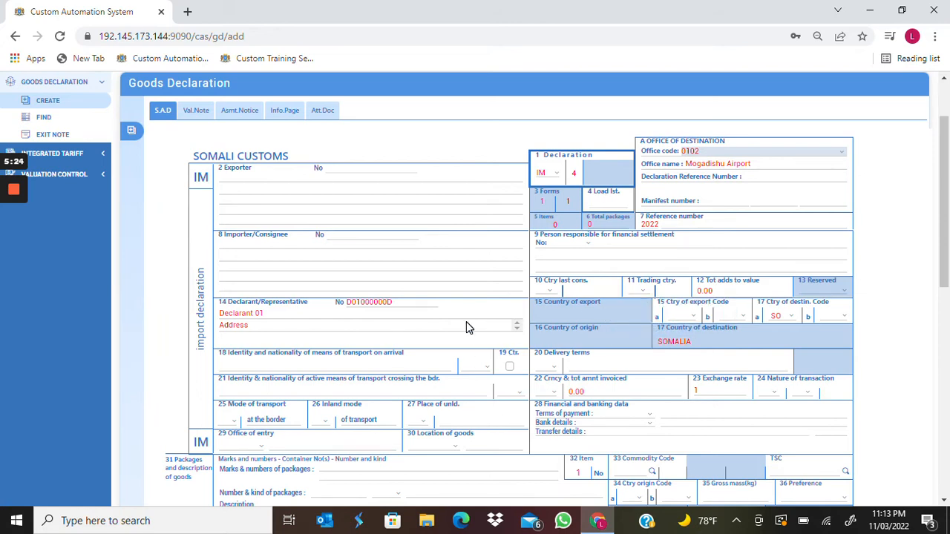
# Fill the Exporter box with lines 'Exporter Namnme', 'Exporter Address', 'Export City' and 'Export Countr'
pyautogui.click(221, 194)
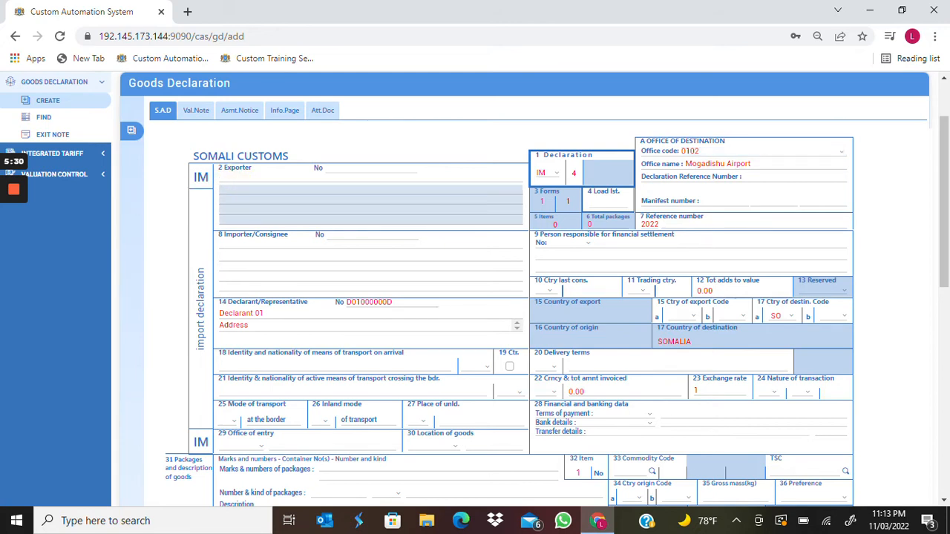
pyautogui.write('Exporte')
pyautogui.write('r')
pyautogui.write(' Namn')
pyautogui.write('me')
pyautogui.press('Return')
pyautogui.write('Exporter')
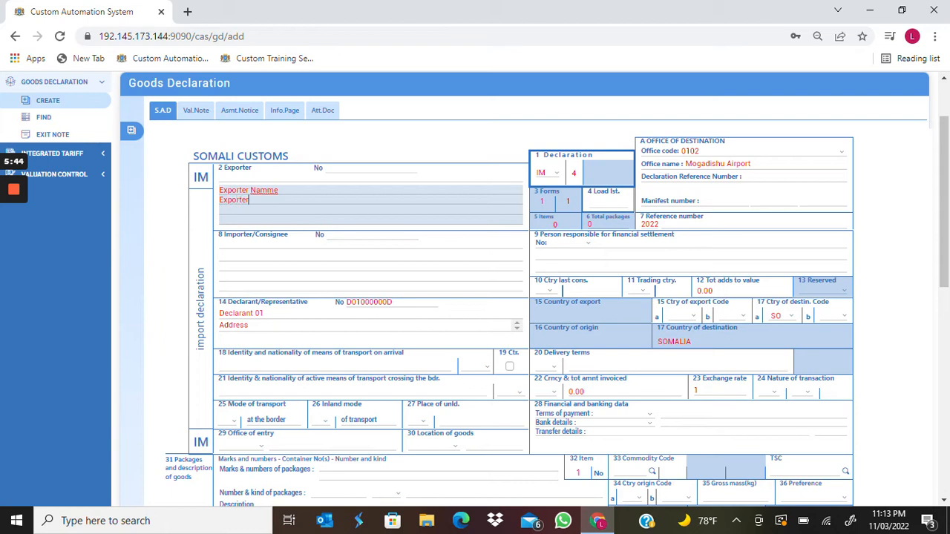
pyautogui.write(' Address')
pyautogui.press('Return')
pyautogui.write('Export City')
pyautogui.press('Return')
pyautogui.write('Export Country')
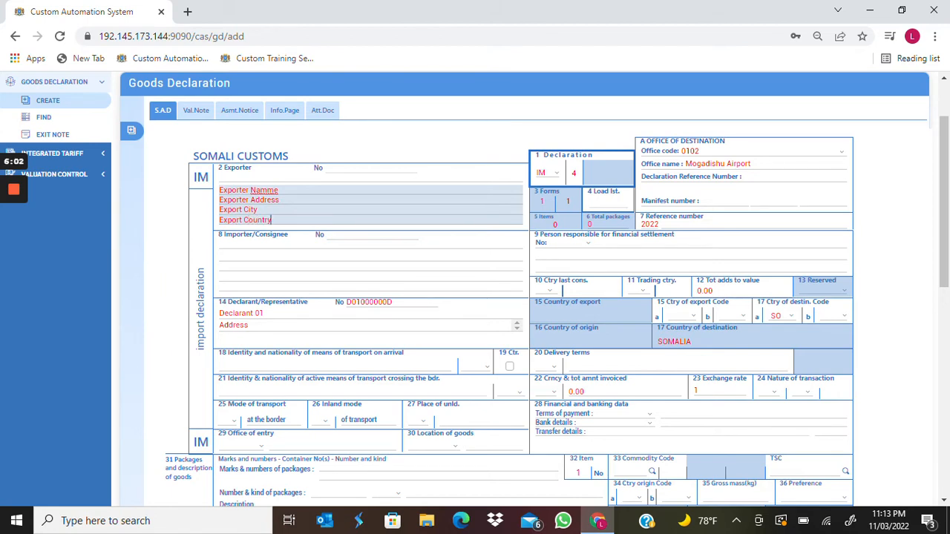
pyautogui.press('Tab')
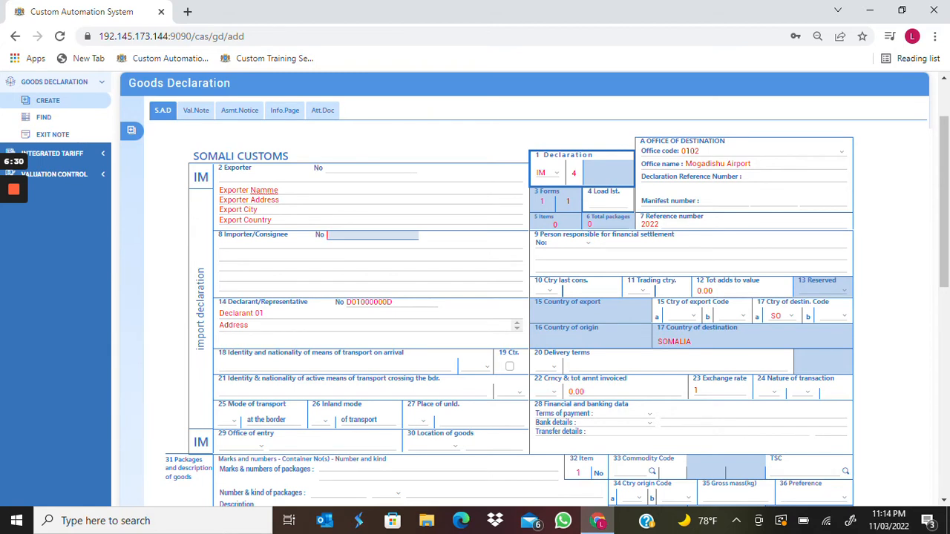
# Enter and correct the consignee code in box 8 to load importer Company 0's details
pyautogui.write('000000000')
pyautogui.press('Tab')
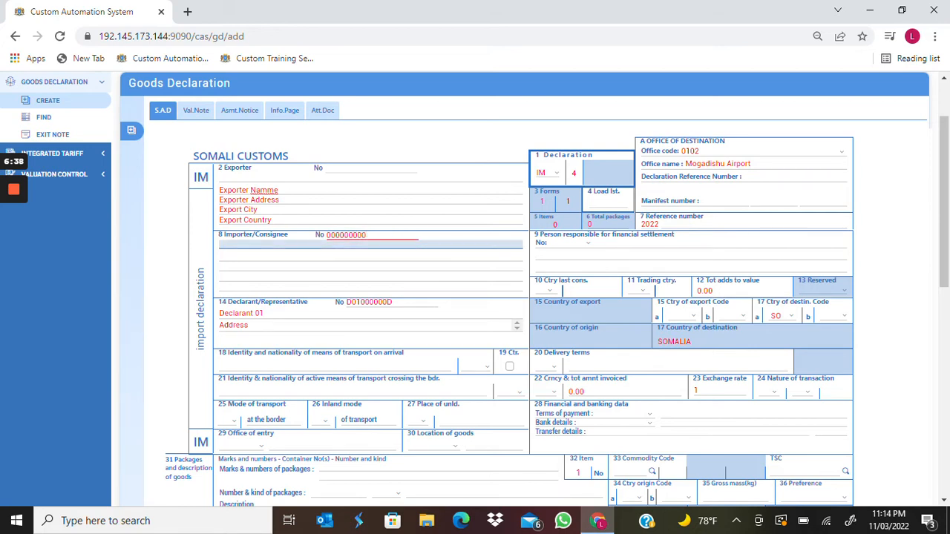
pyautogui.click(372, 235)
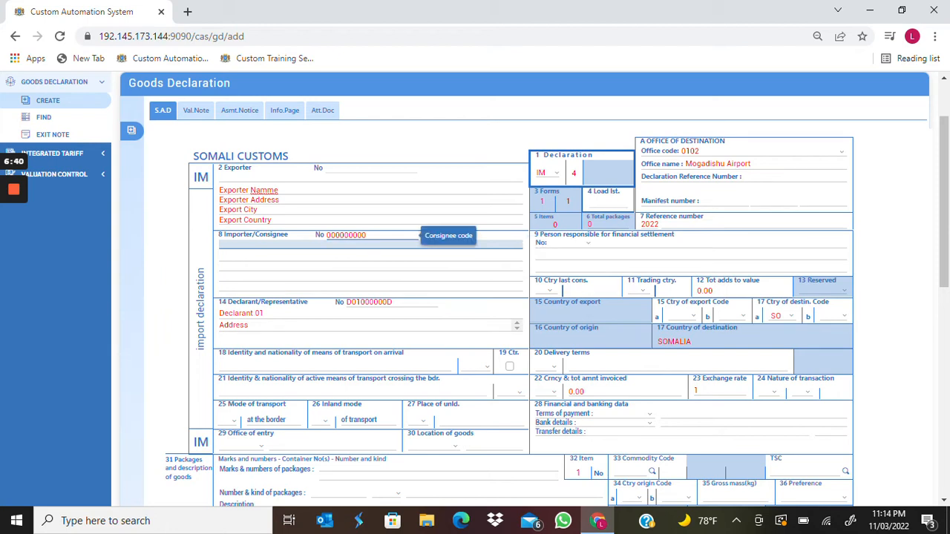
pyautogui.press('Tab')
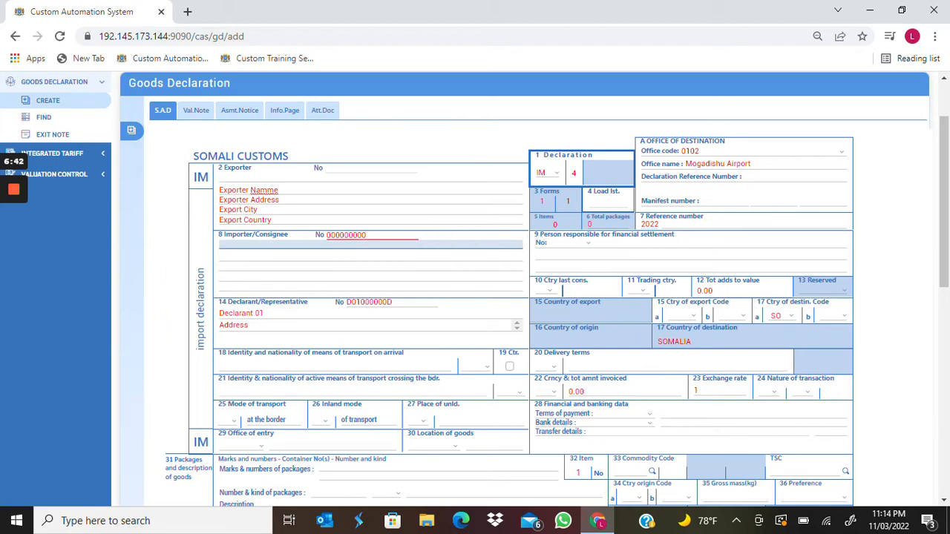
pyautogui.click(372, 236)
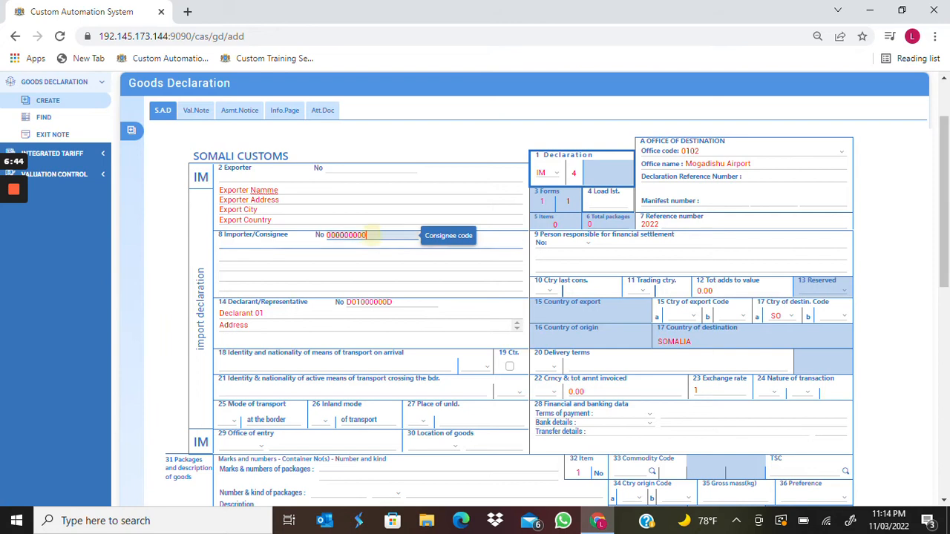
pyautogui.press('BackSpace')
pyautogui.press('BackSpace')
pyautogui.press('BackSpace')
pyautogui.press('BackSpace')
pyautogui.press('BackSpace')
pyautogui.press('BackSpace')
pyautogui.press('BackSpace')
pyautogui.press('BackSpace')
pyautogui.press('BackSpace')
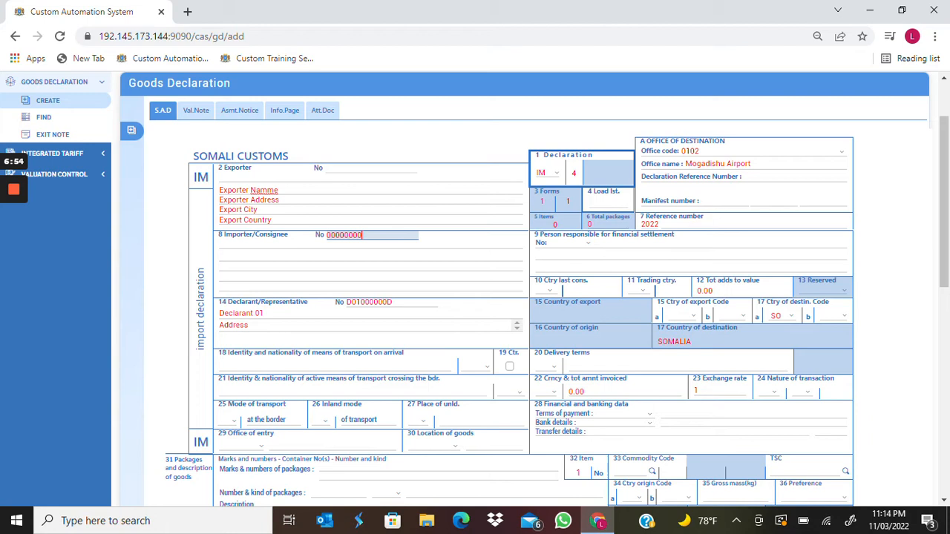
pyautogui.press('Tab')
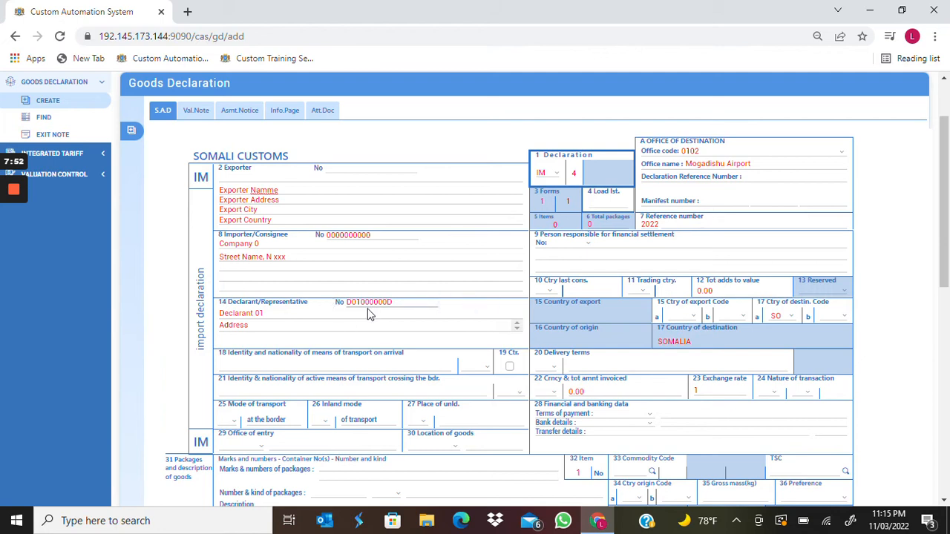
# Set the manifest number to 2022 M 71
pyautogui.click(251, 358)
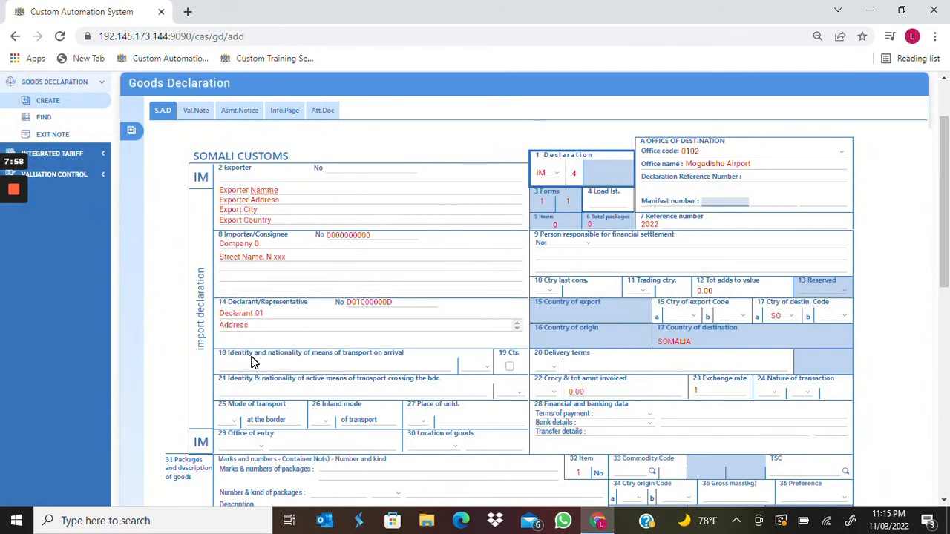
pyautogui.click(723, 202)
pyautogui.press('Tab')
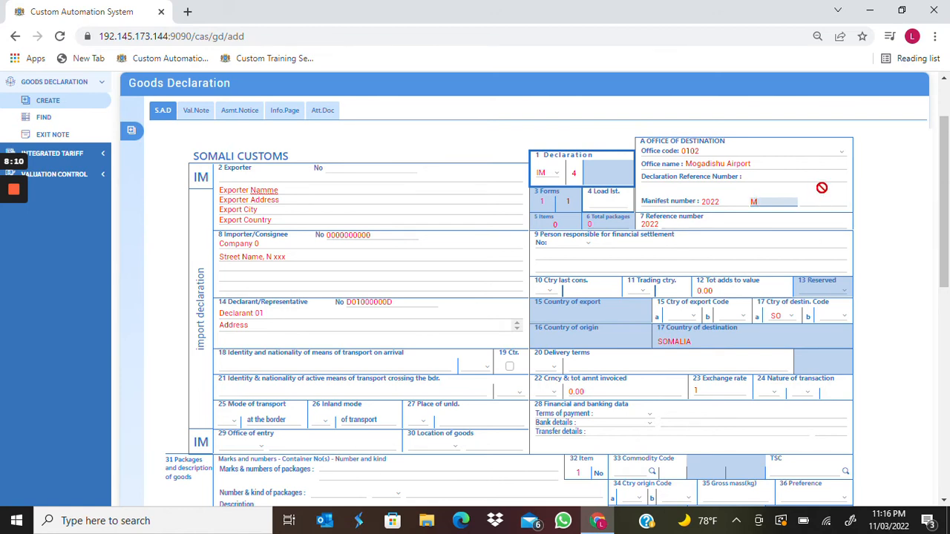
pyautogui.press('Tab')
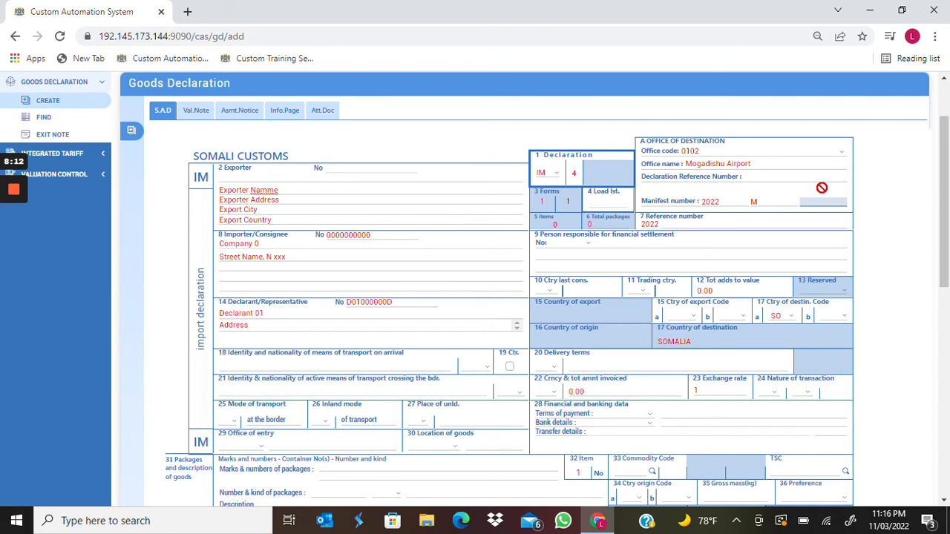
pyautogui.write('71')
pyautogui.press('Tab')
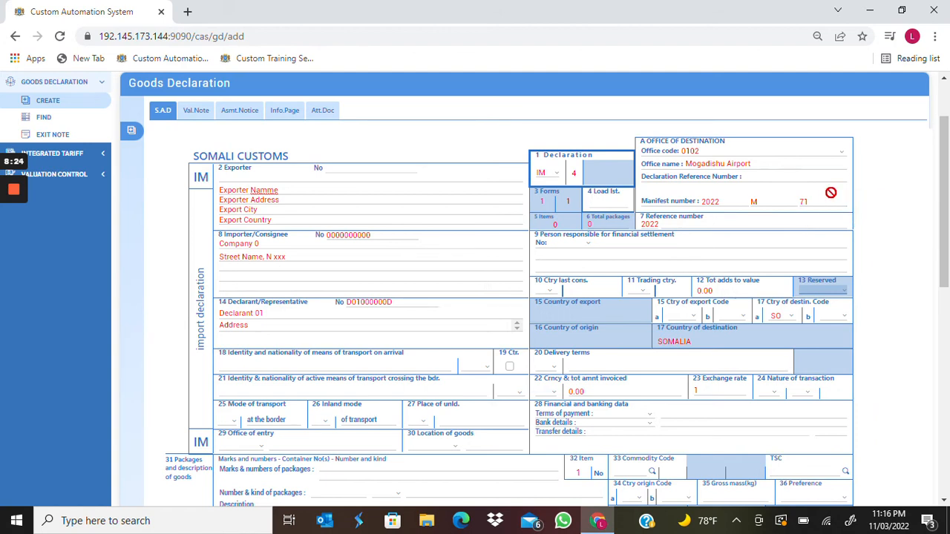
# Set the box 15 a country of export code to ET - ETHIOPIA
pyautogui.press('Tab')
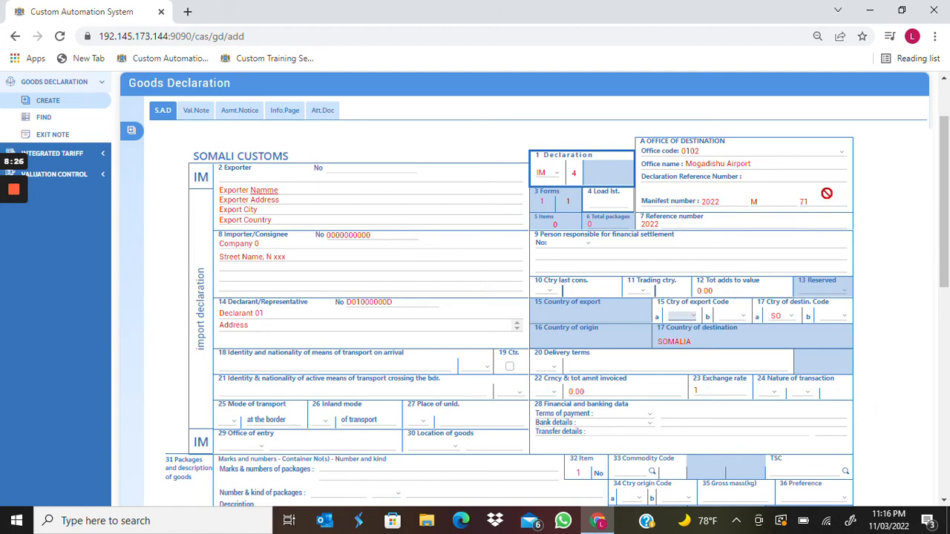
pyautogui.click(696, 318)
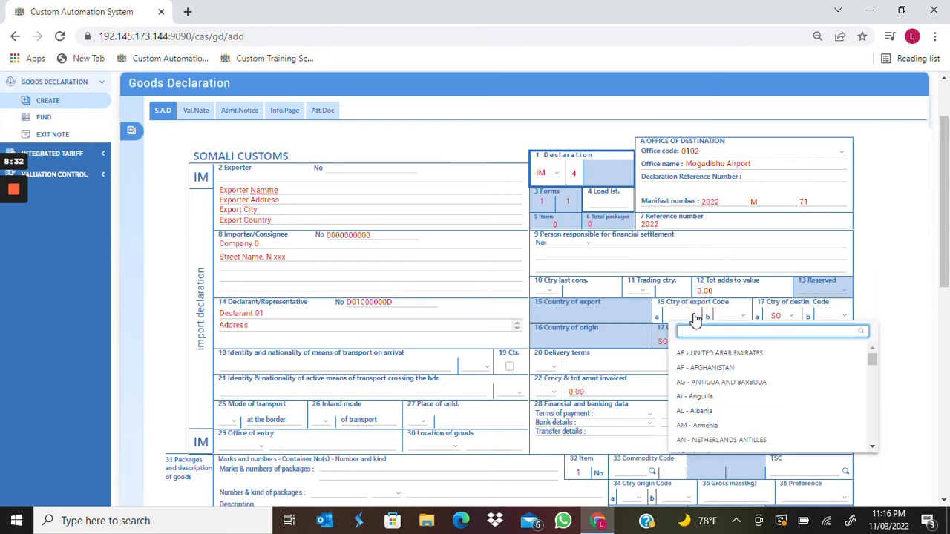
pyautogui.write('Et')
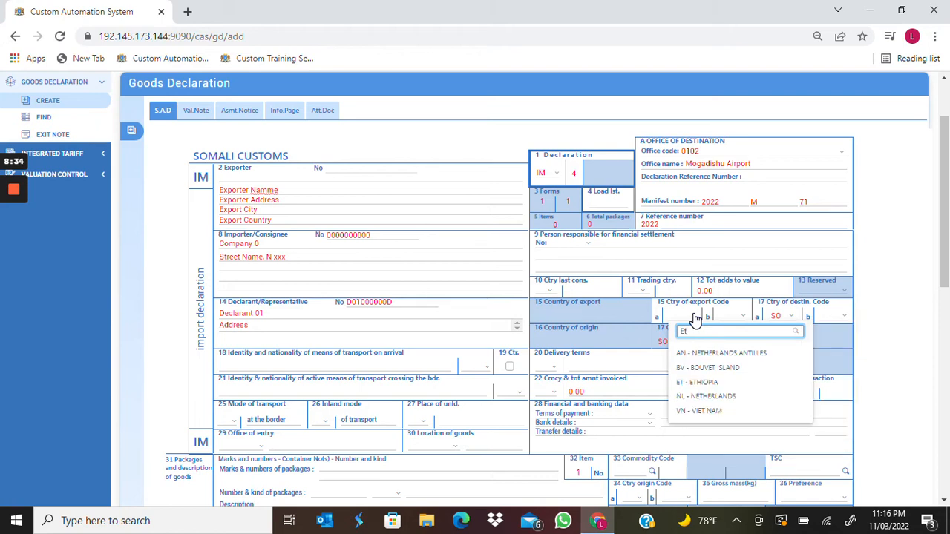
pyautogui.click(710, 383)
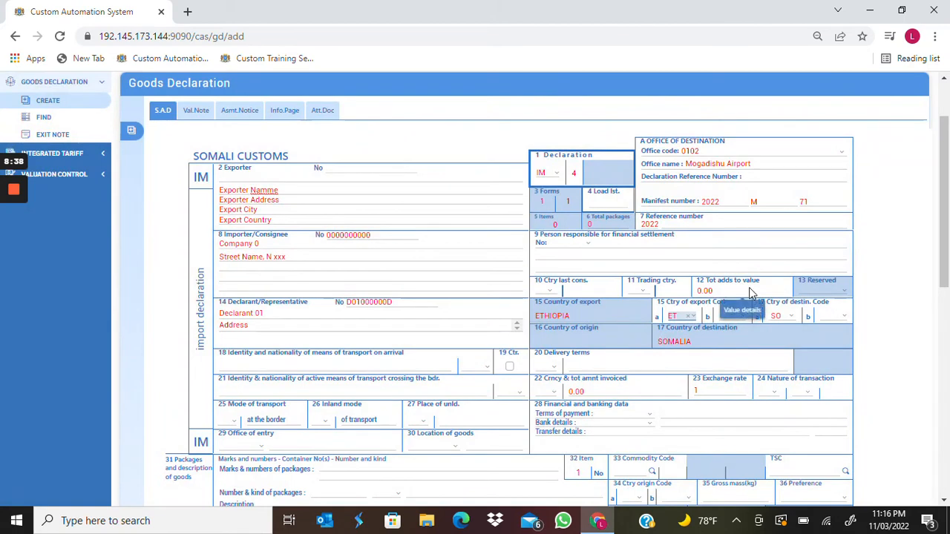
pyautogui.press('Tab')
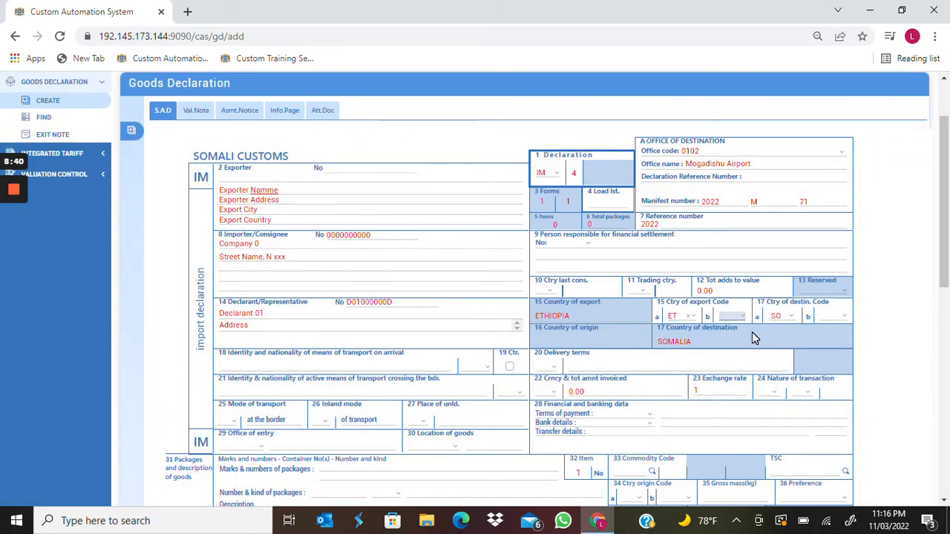
pyautogui.press('Tab')
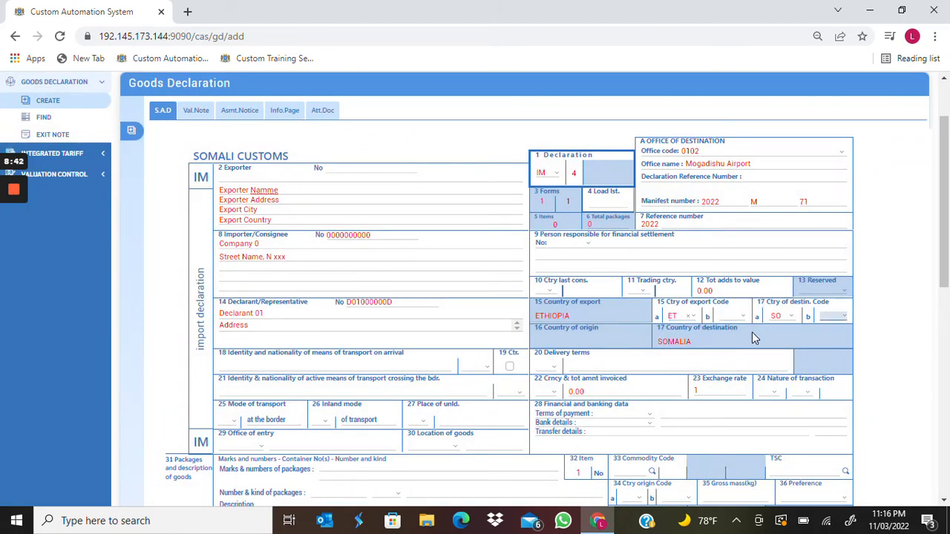
# Choose BA - Banadir as the destination region in box 17 b
pyautogui.click(844, 317)
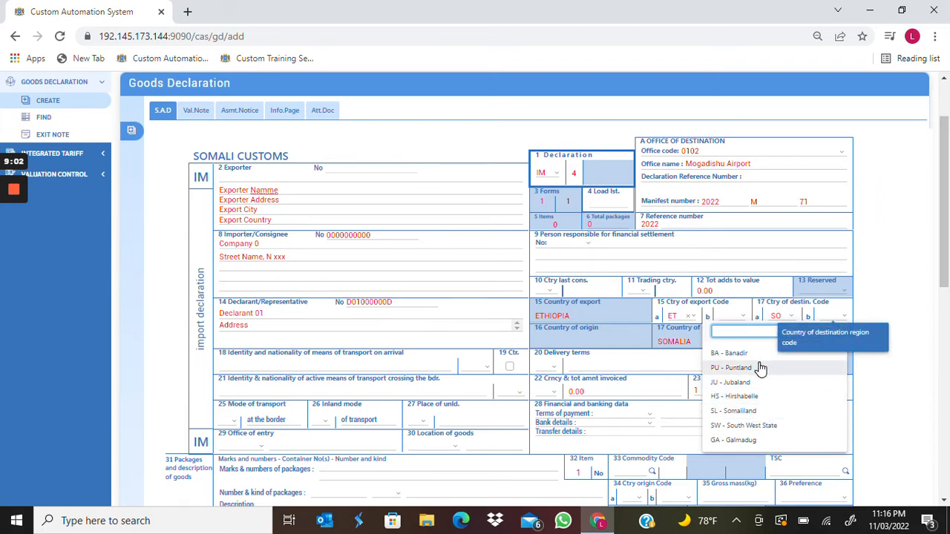
pyautogui.click(732, 356)
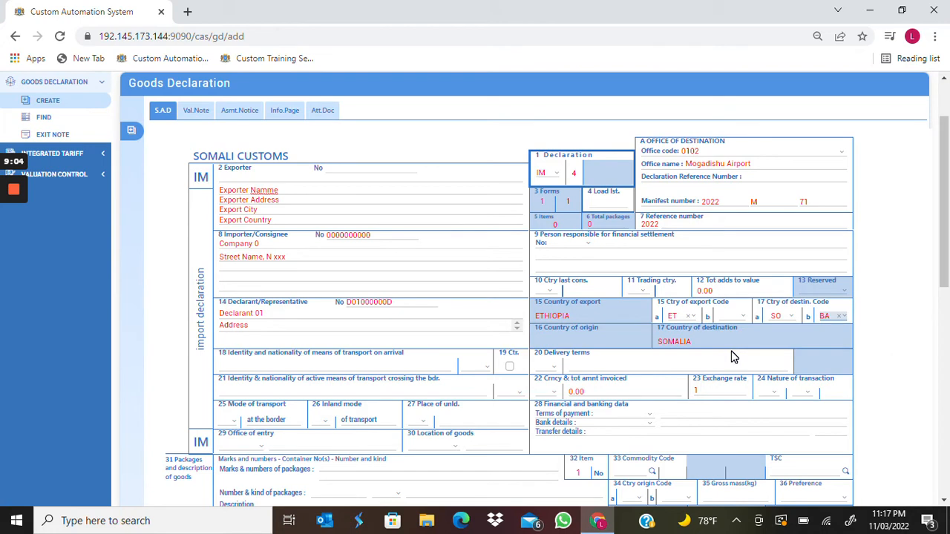
pyautogui.press('Tab')
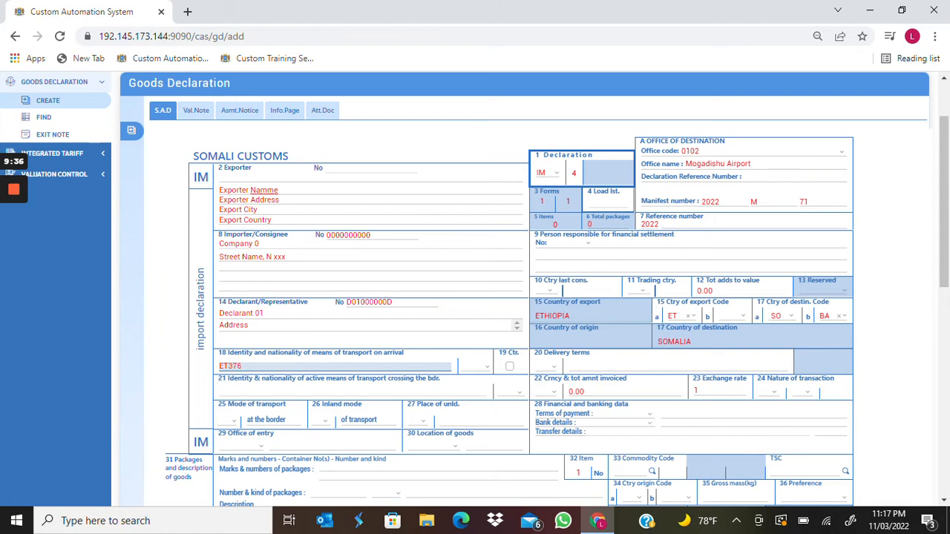
# Set the nationality of arrival transport ET376 in box 18 to ET - ETHIOPIA
pyautogui.press('Tab')
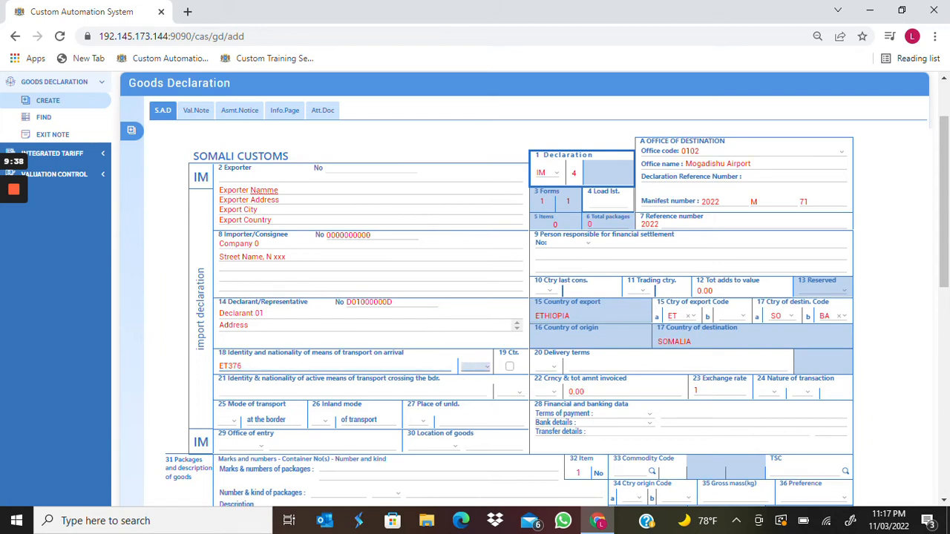
pyautogui.click(480, 367)
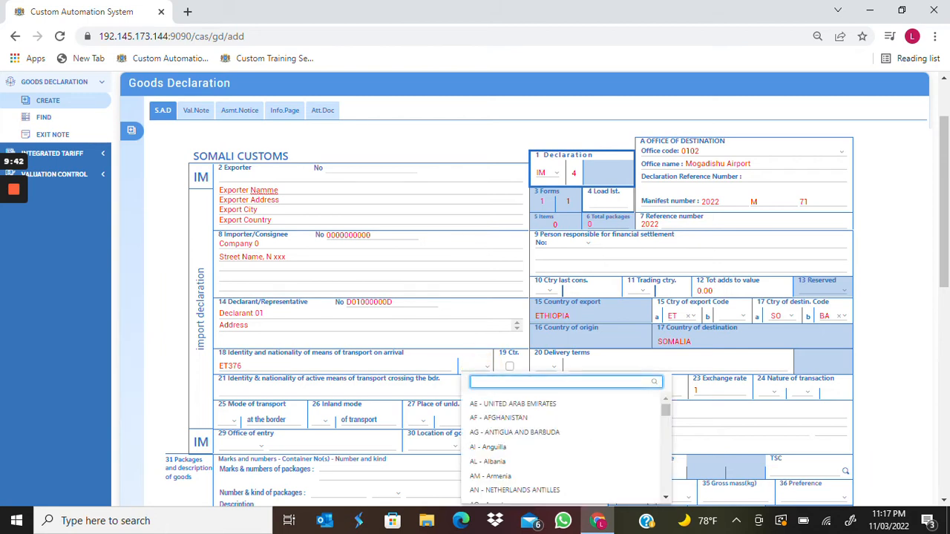
pyautogui.write('et')
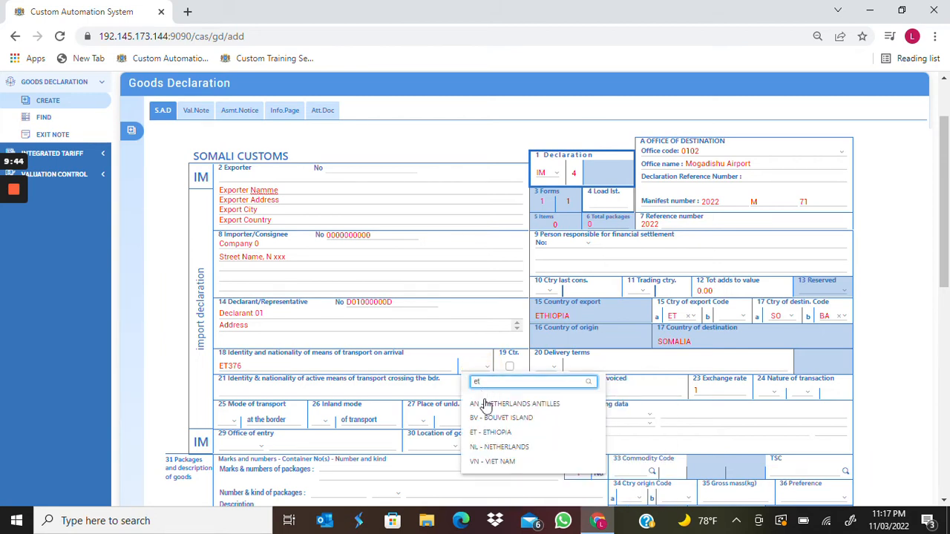
pyautogui.click(489, 433)
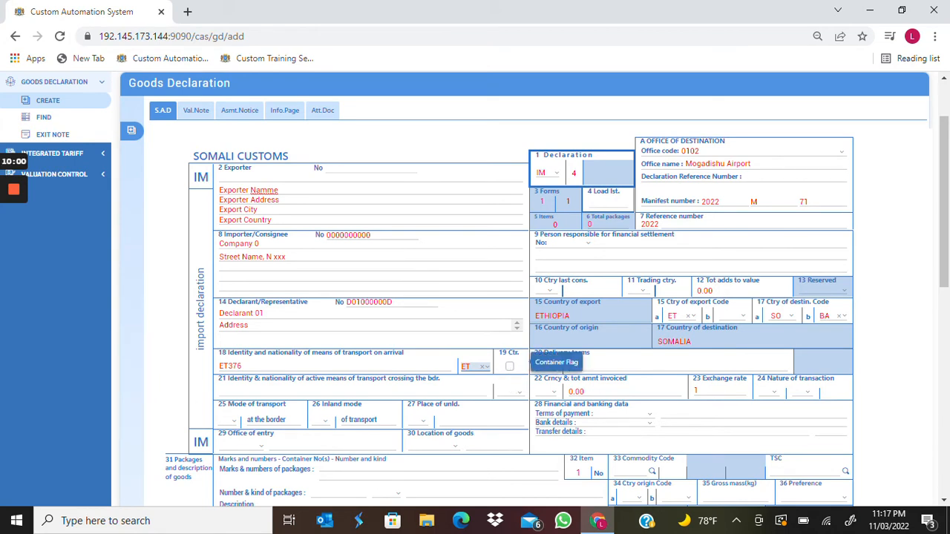
# Mark the goods as containerised and enter manifest serial number 71
pyautogui.click(509, 369)
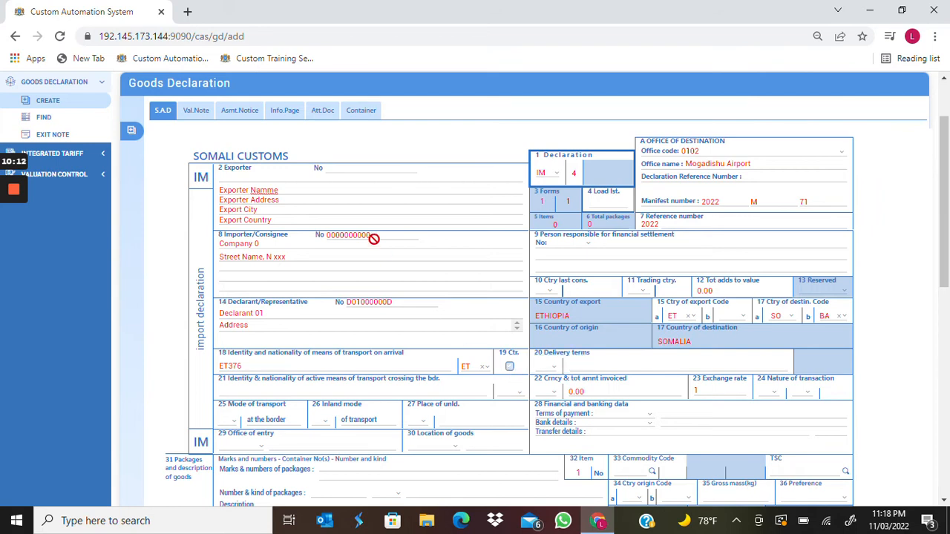
pyautogui.click(375, 116)
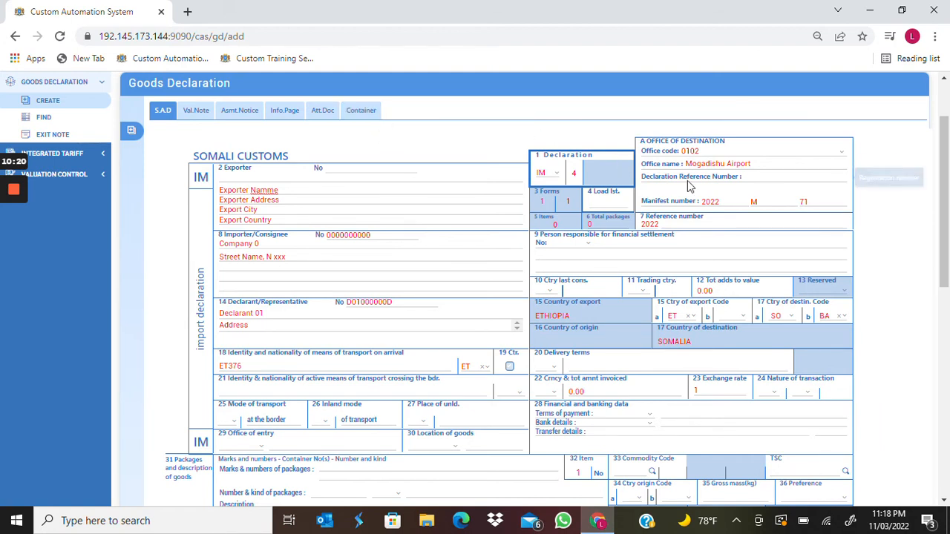
pyautogui.press('Tab')
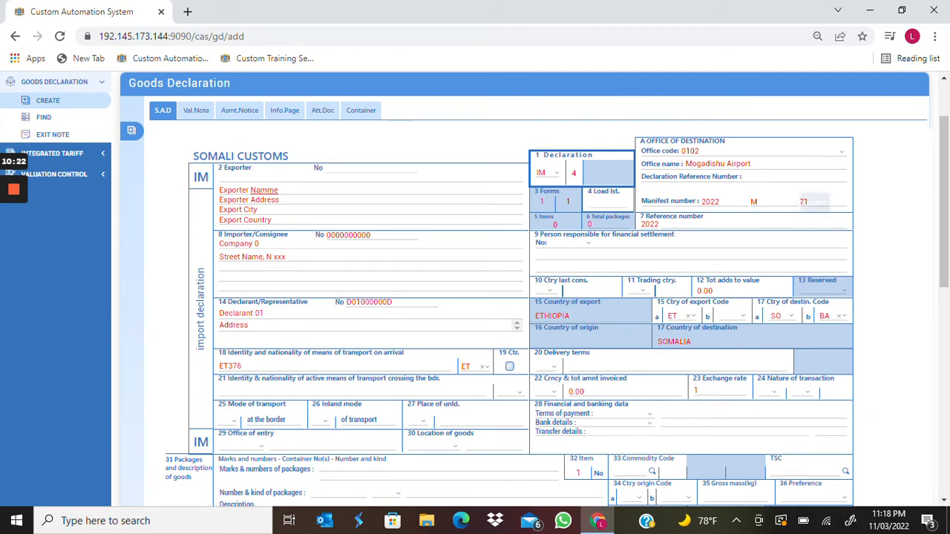
pyautogui.write('71')
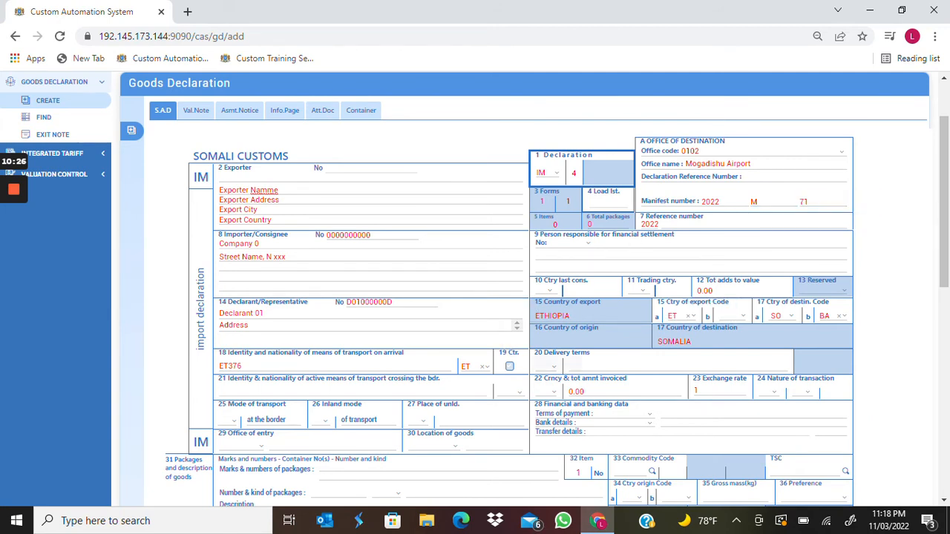
# Toggle the box 19 container flag off and on again
pyautogui.click(509, 368)
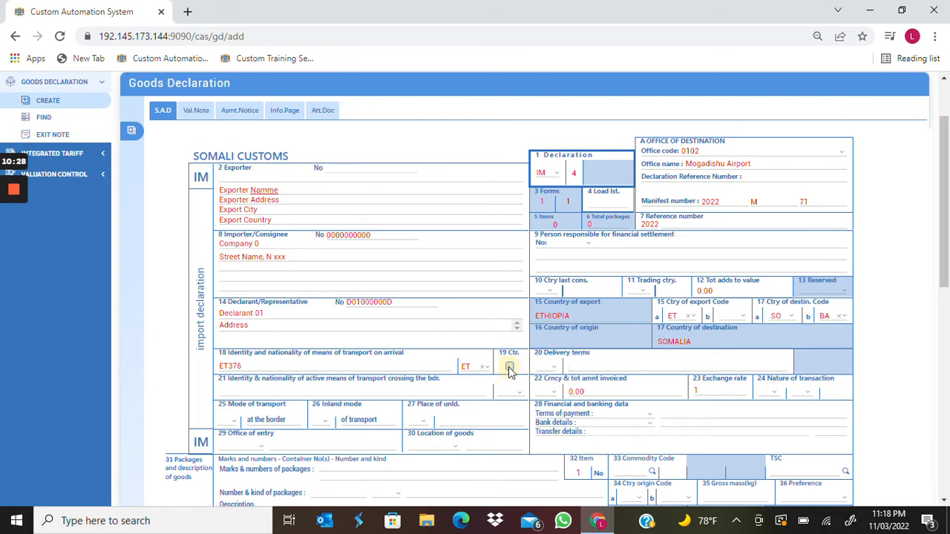
pyautogui.click(509, 366)
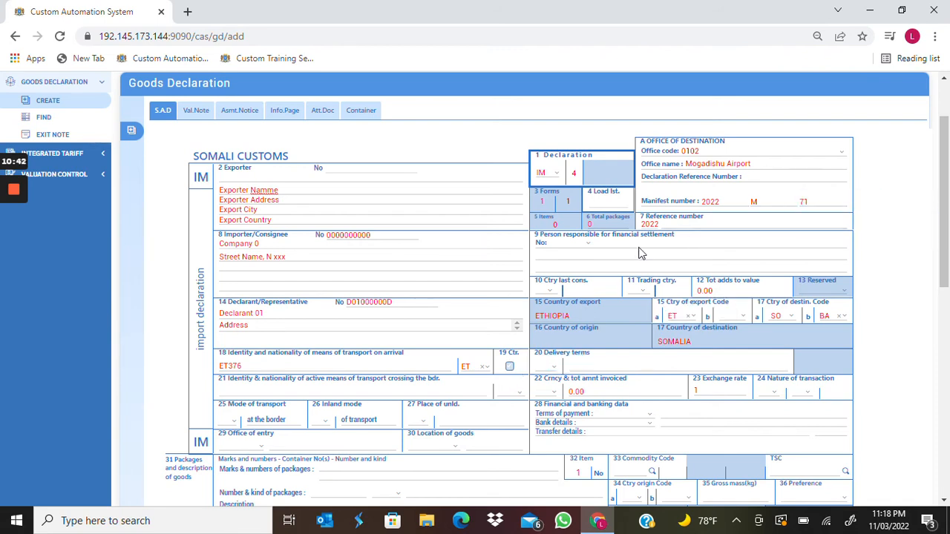
pyautogui.click(509, 368)
# Clear the container flag, set transport mode 4 – Air and office of entry 0102 Mogadishu Airport
pyautogui.click(509, 367)
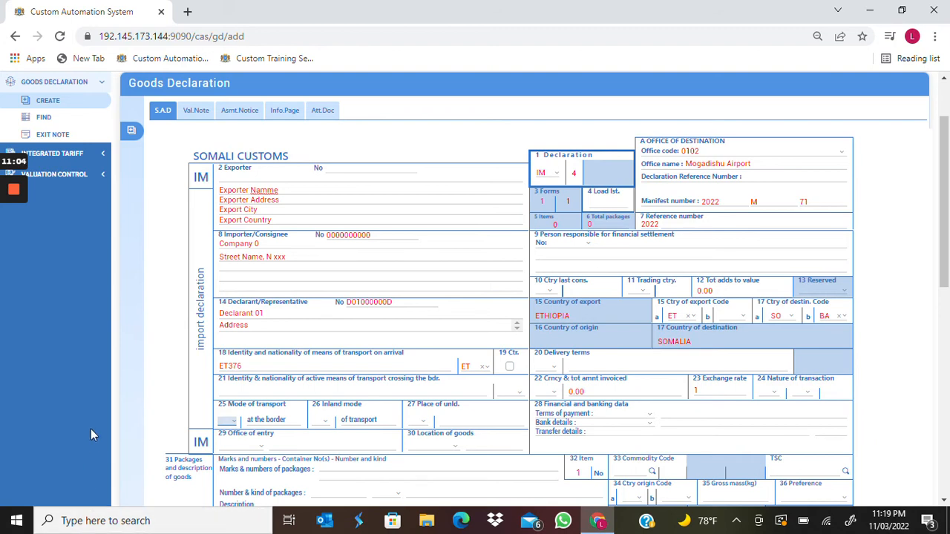
pyautogui.click(236, 420)
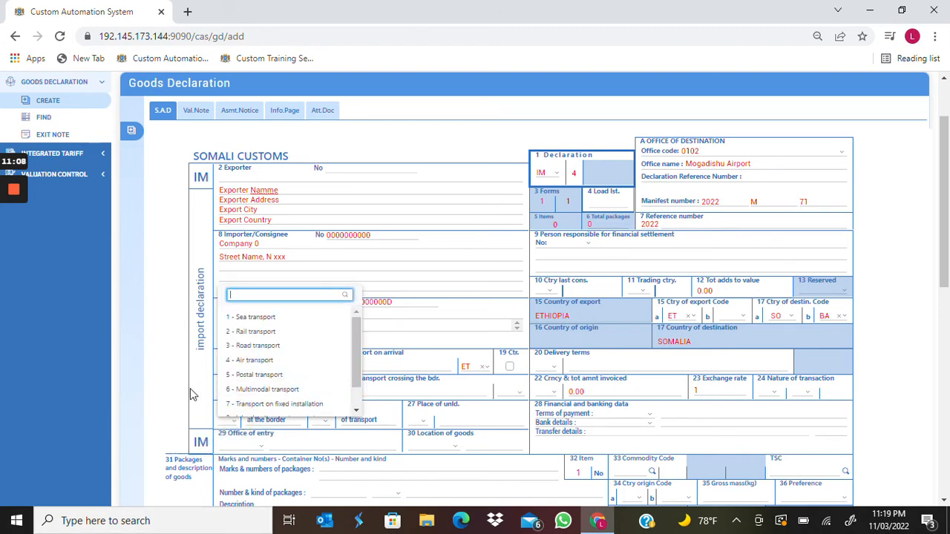
pyautogui.click(260, 360)
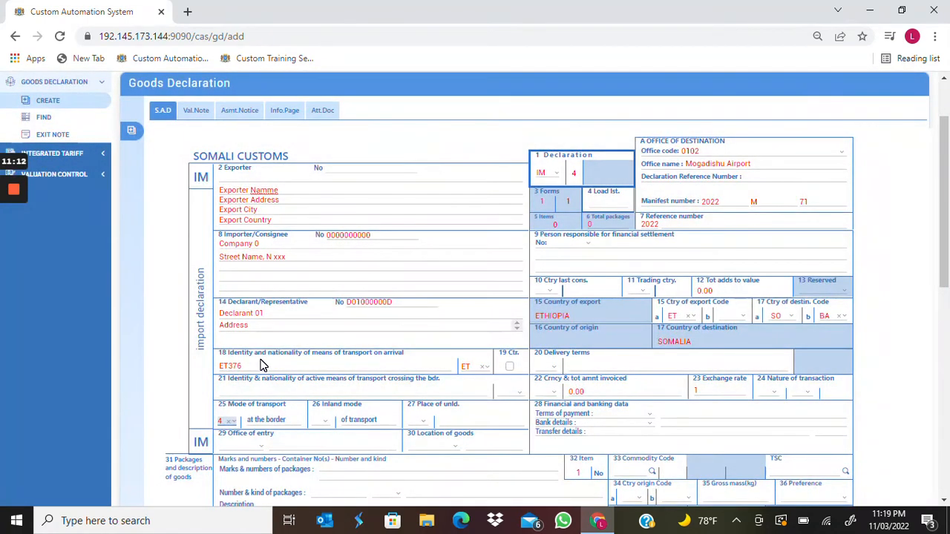
pyautogui.click(261, 450)
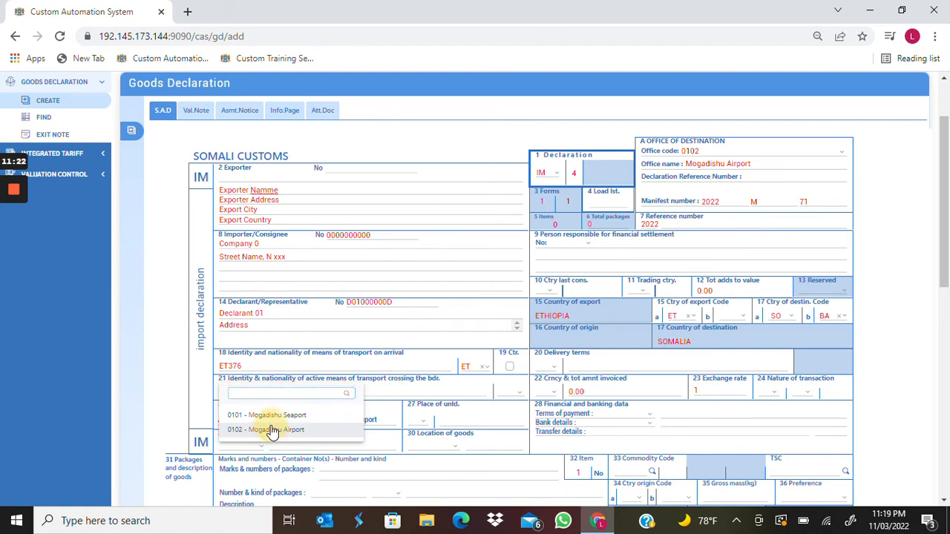
pyautogui.click(272, 430)
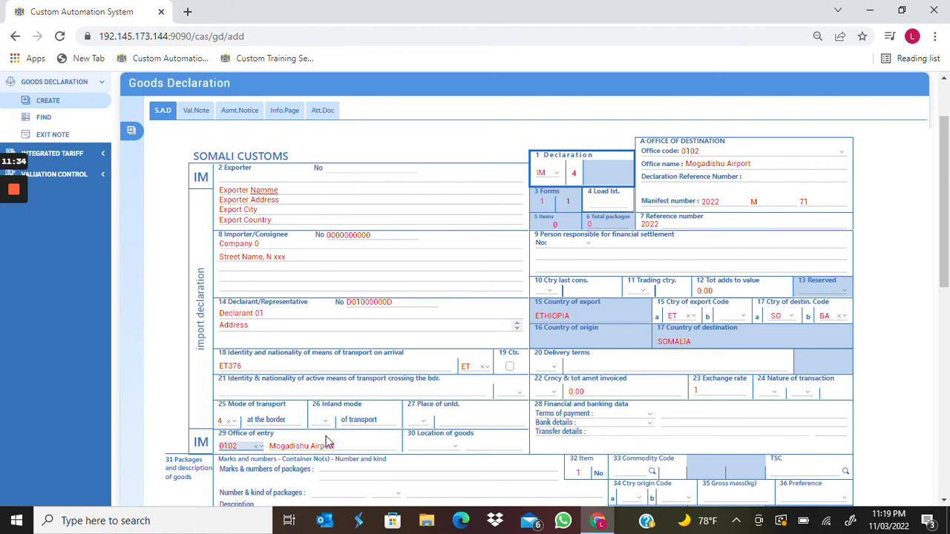
pyautogui.press('Tab')
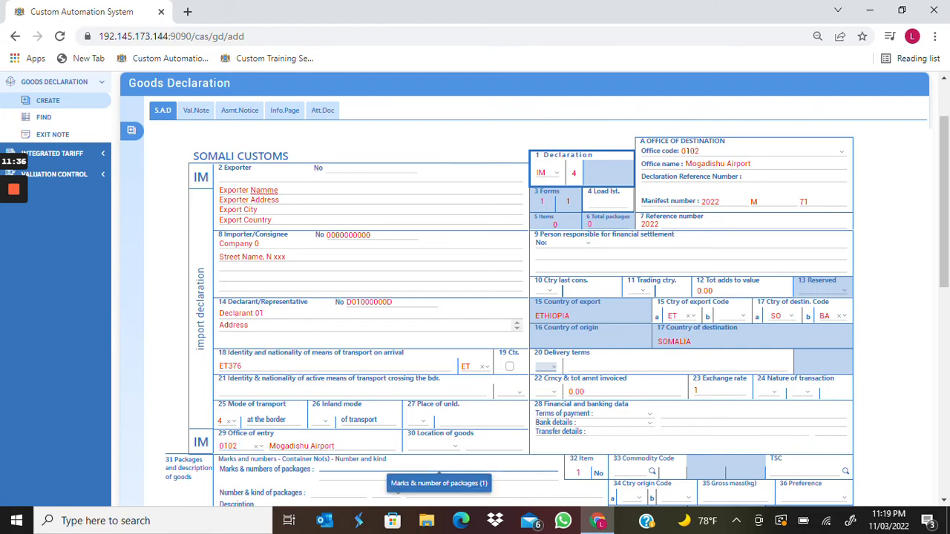
# Set delivery terms to CIF Mogadishu and the invoice currency to USD – US Dollar
pyautogui.click(552, 370)
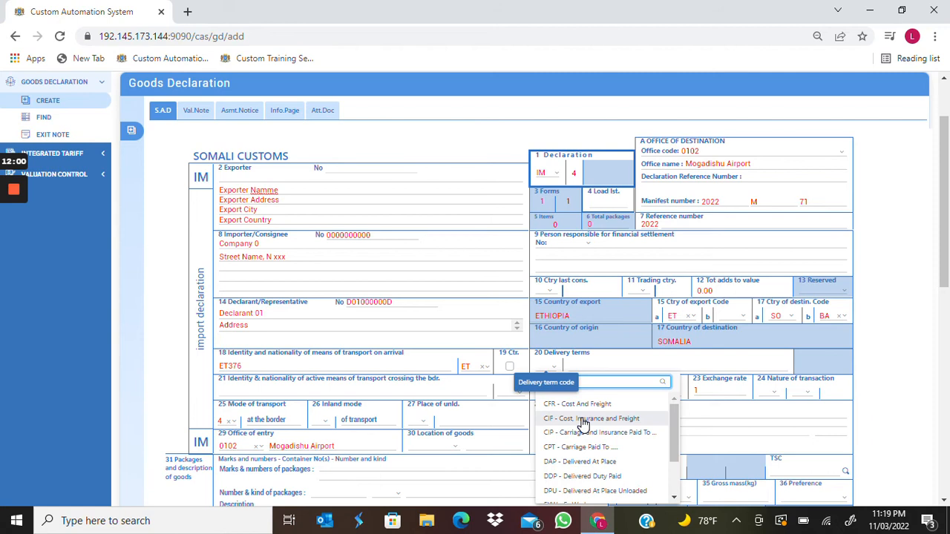
pyautogui.click(583, 420)
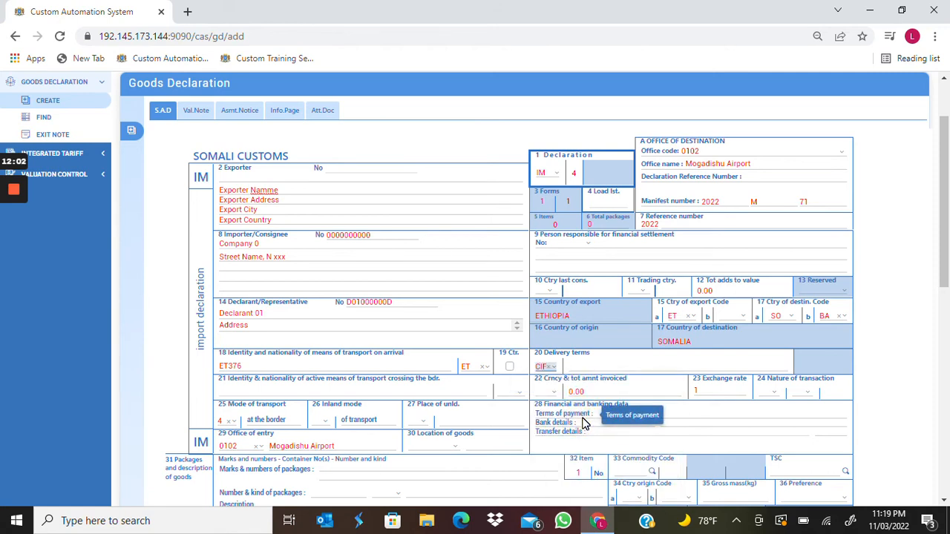
pyautogui.press('Tab')
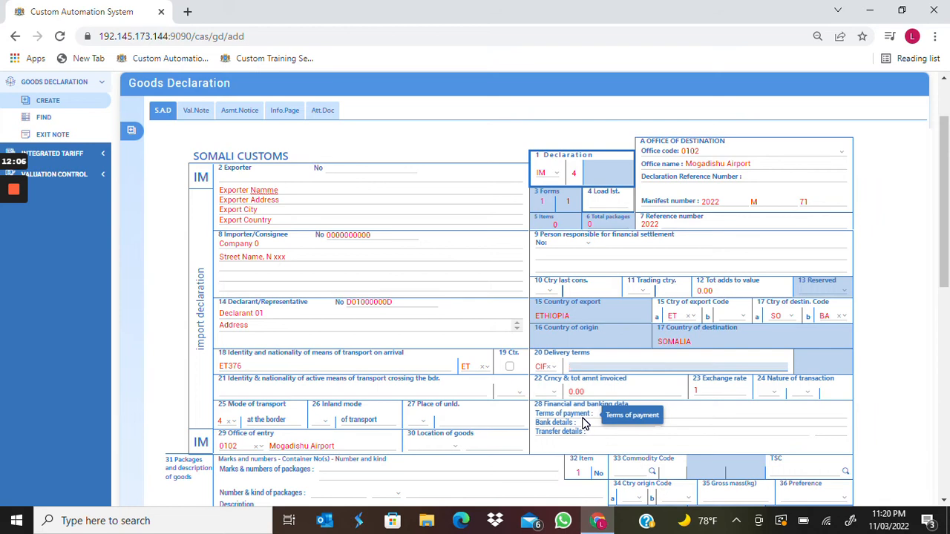
pyautogui.write('Mogadishu')
pyautogui.press('Tab')
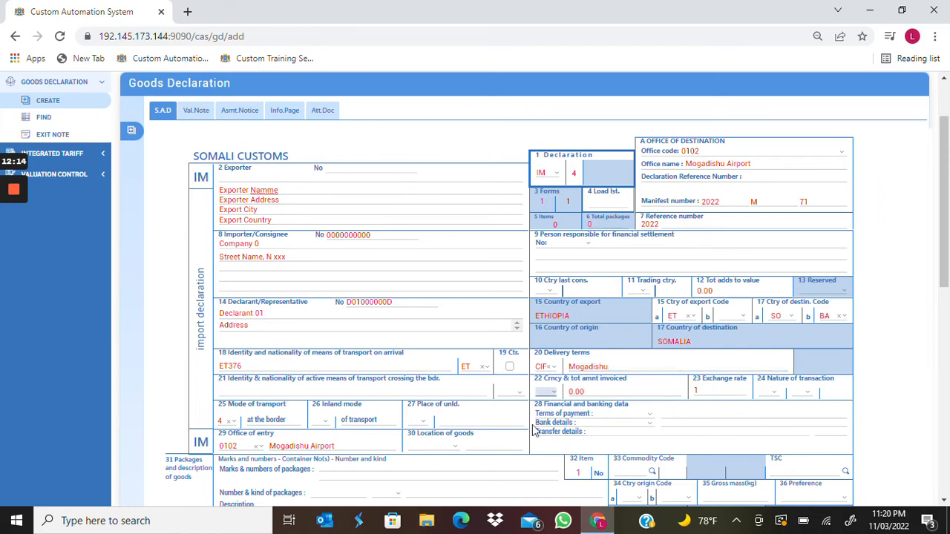
pyautogui.click(555, 391)
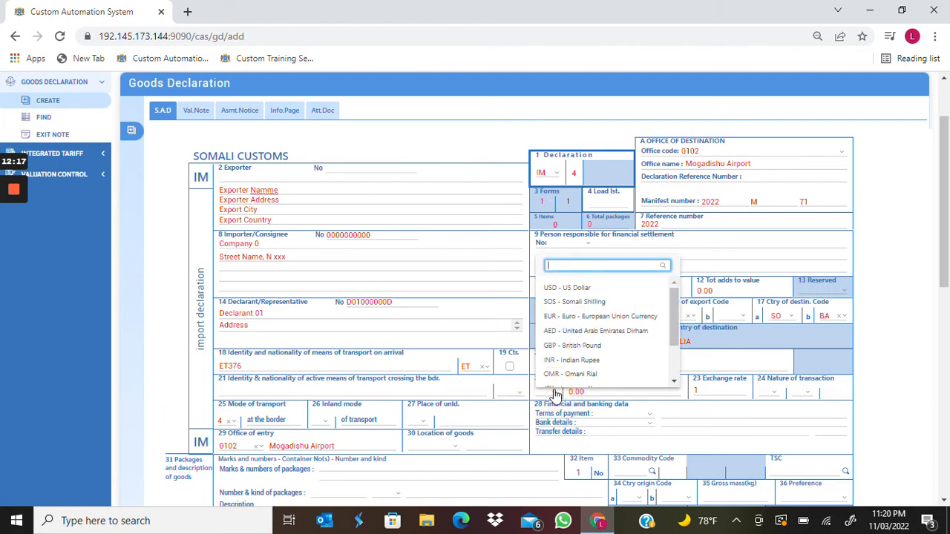
pyautogui.click(580, 290)
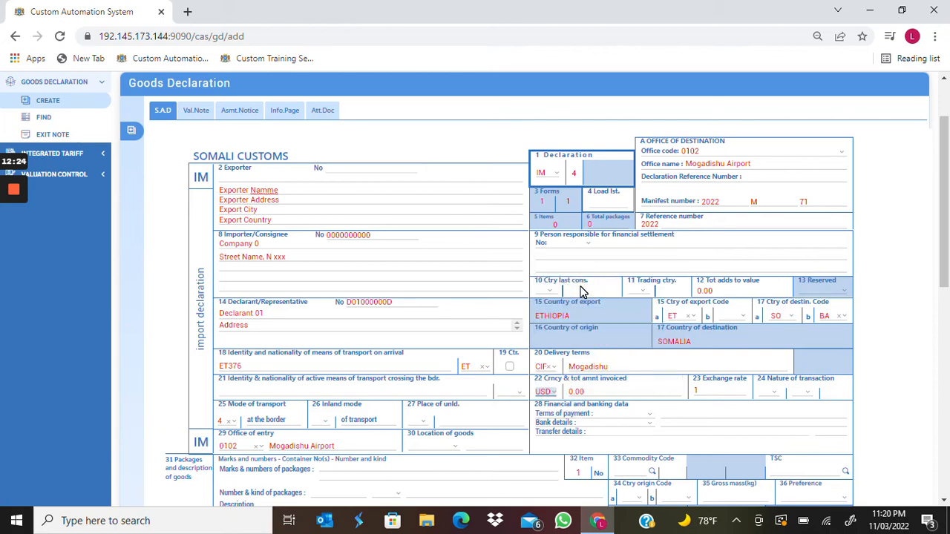
# Enter 1500 as the total invoiced amount and advance to the box 31 marks field
pyautogui.press('Tab')
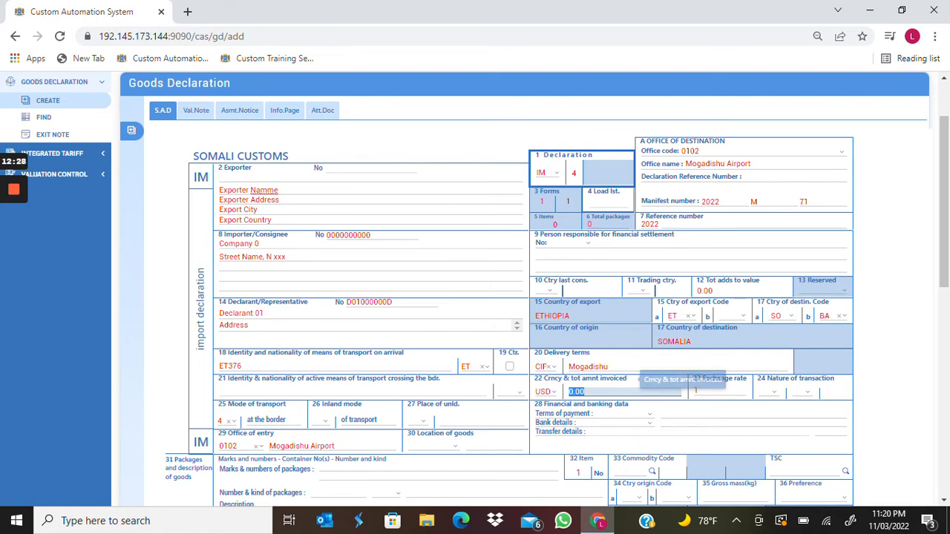
pyautogui.write('1')
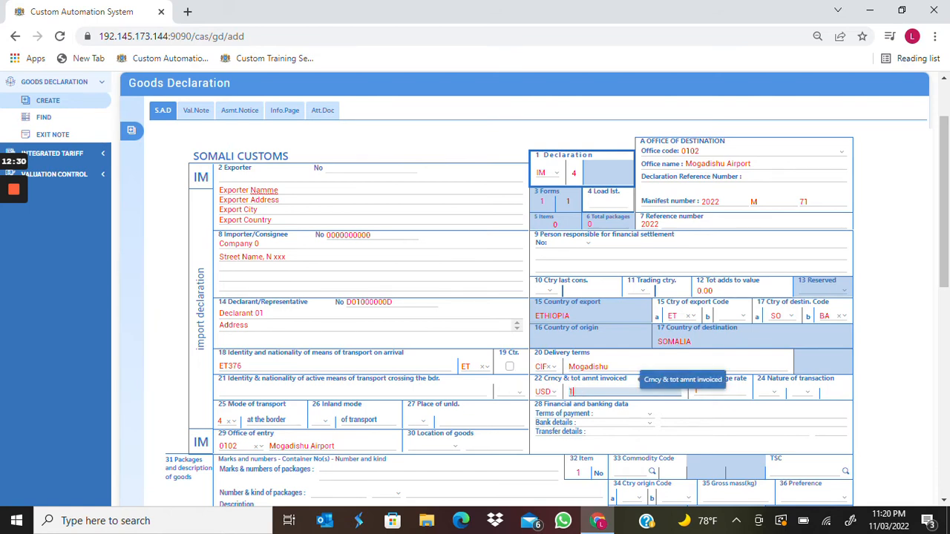
pyautogui.write('500')
pyautogui.press('Tab')
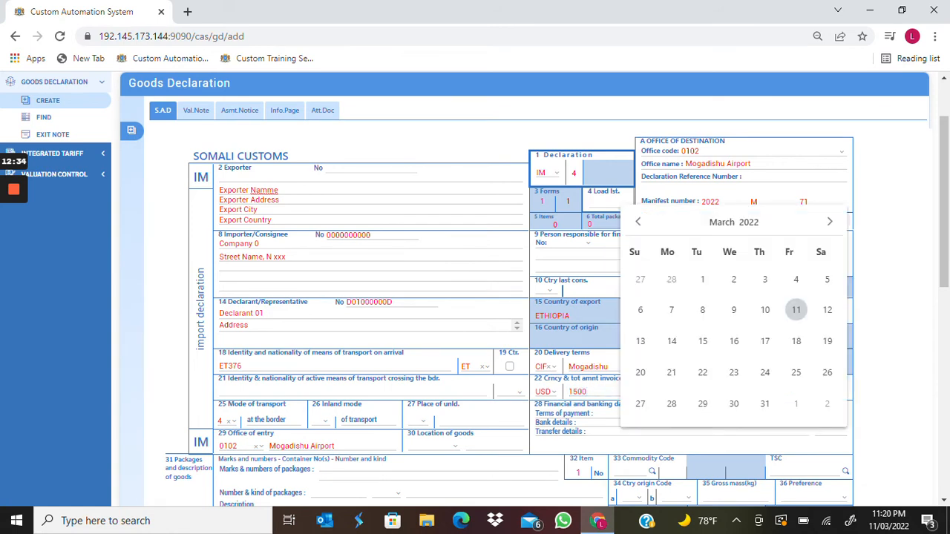
pyautogui.press('Tab')
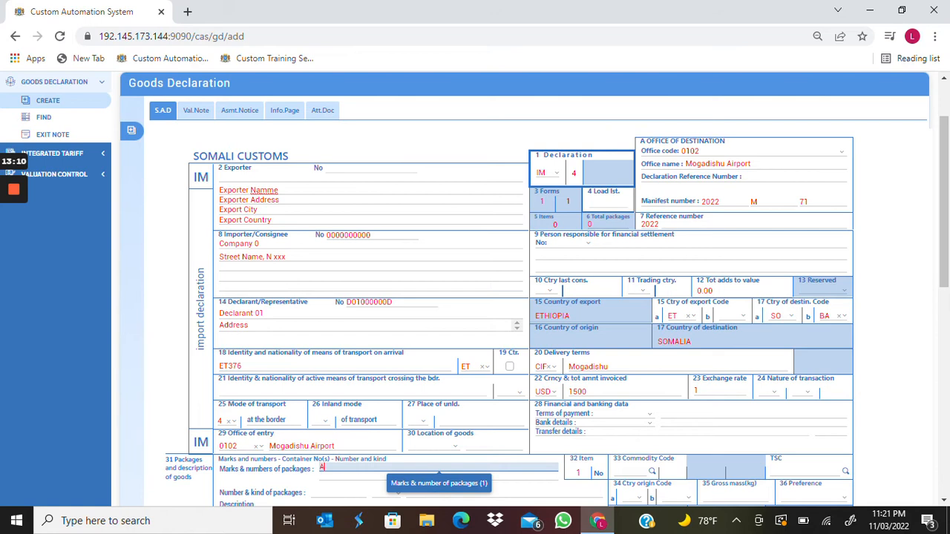
# Fill box 31 with marks ADD and 400 packages of kind SA – Sack
pyautogui.write('DD')
pyautogui.press('Tab')
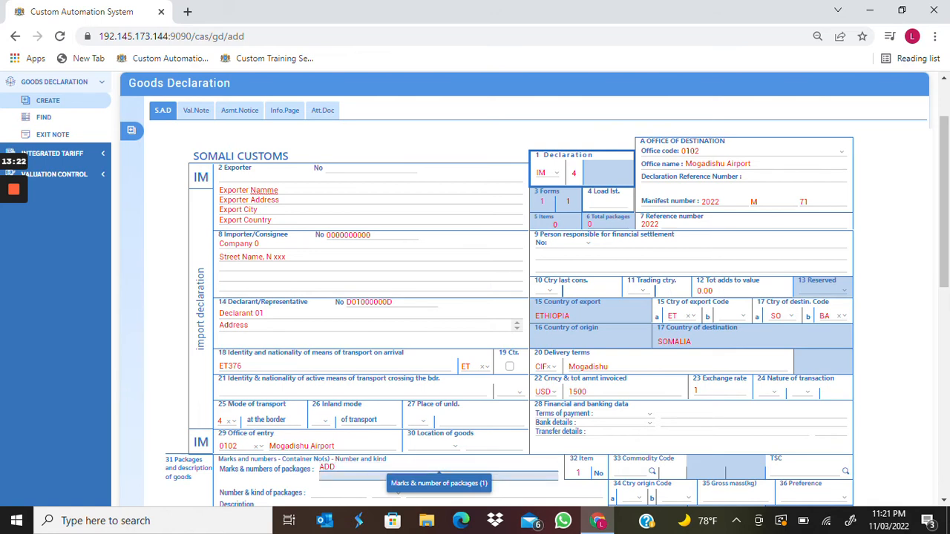
pyautogui.press('Tab')
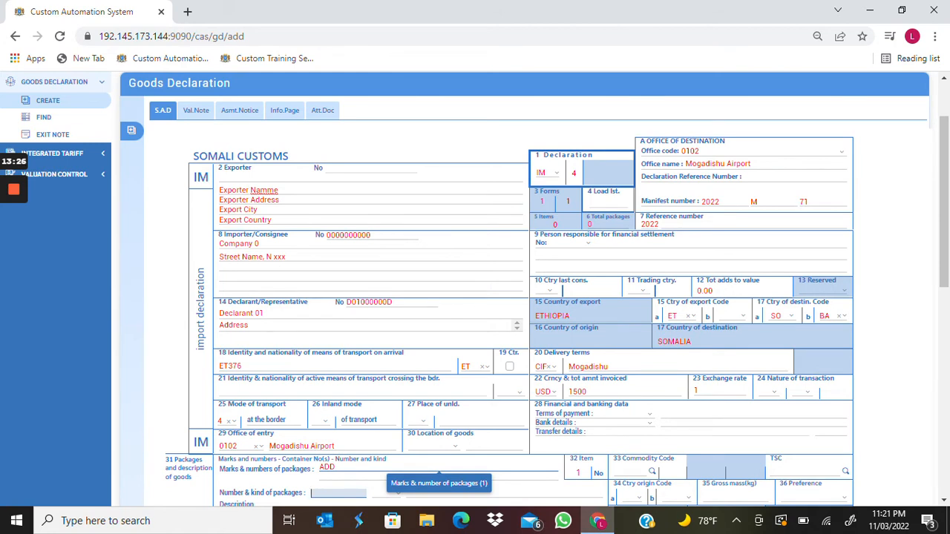
pyautogui.write('400')
pyautogui.click(386, 492)
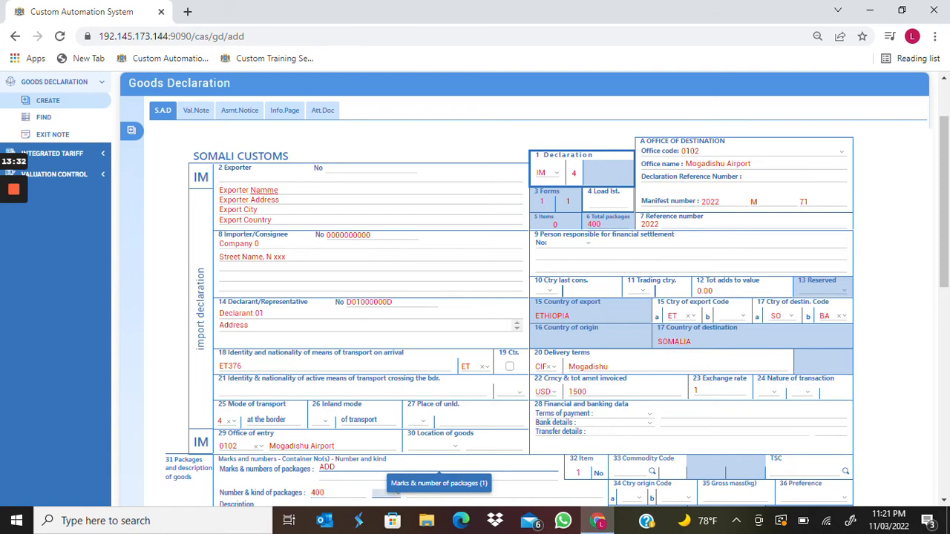
pyautogui.click(395, 495)
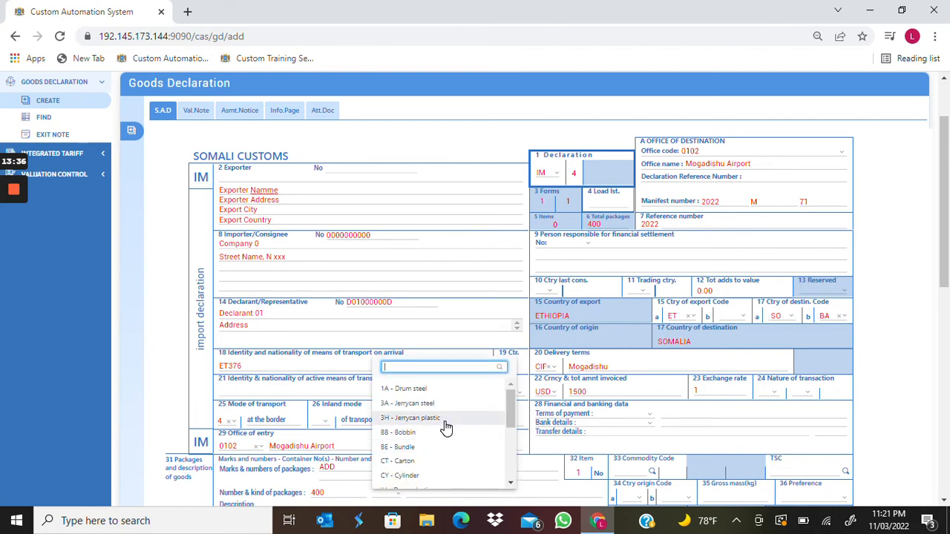
pyautogui.write('sa')
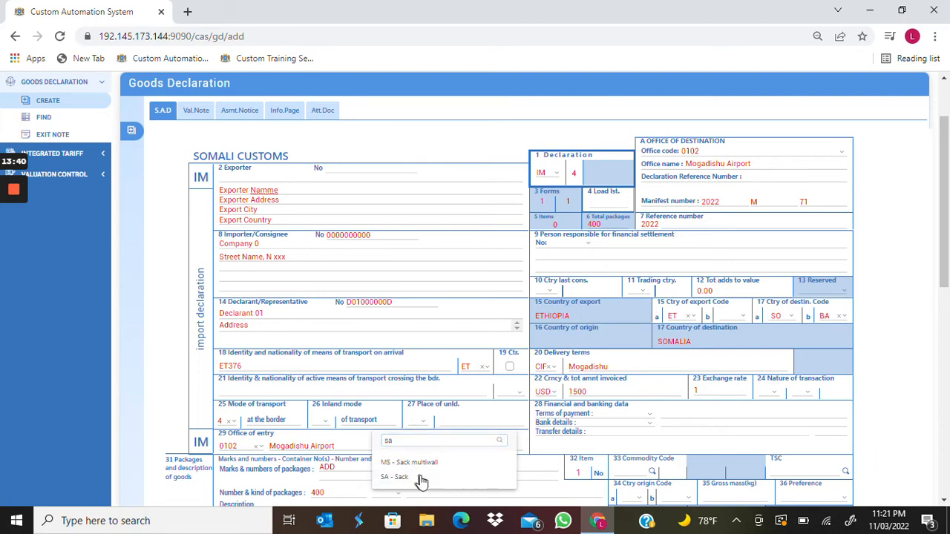
pyautogui.click(394, 478)
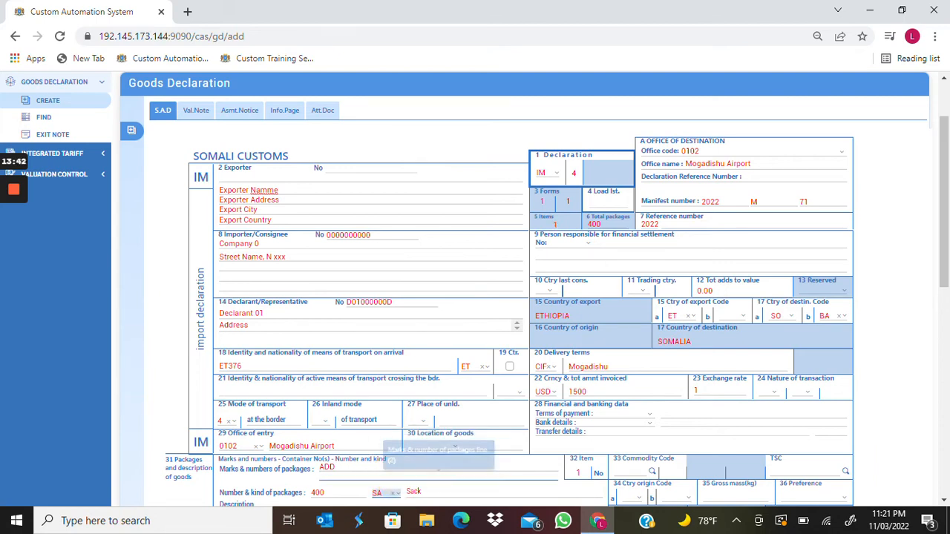
pyautogui.click(944, 502)
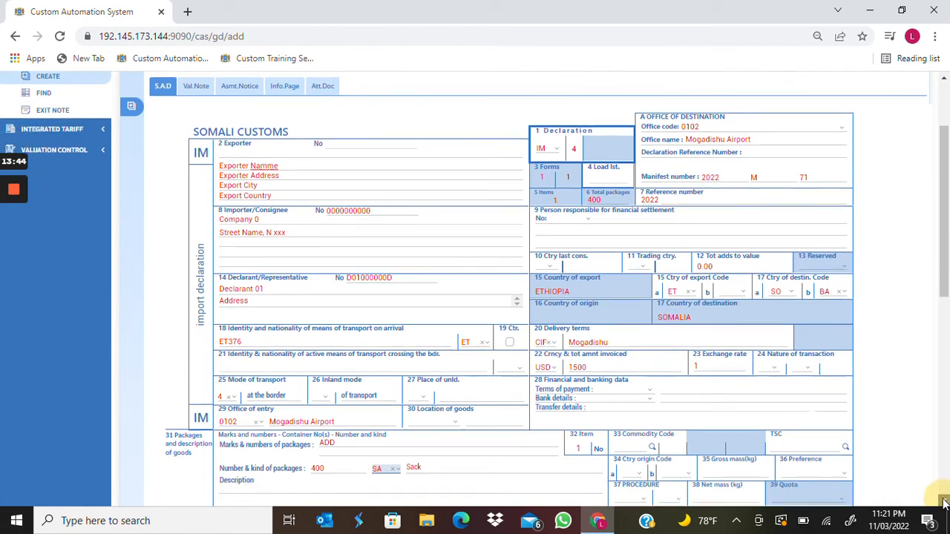
pyautogui.click(943, 502)
# Enter commodity code 1211908 and TSC 2000 to load the Khat description
pyautogui.press('Tab')
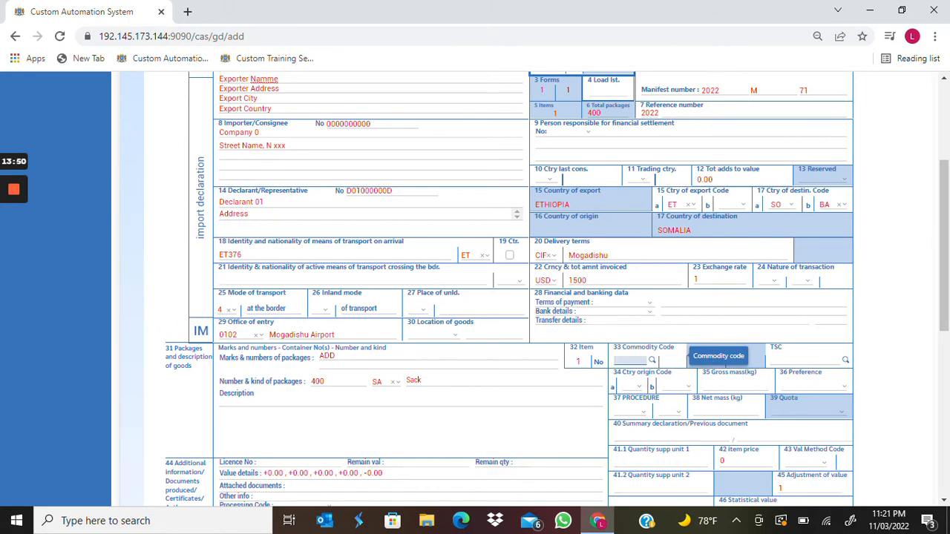
pyautogui.write('1211')
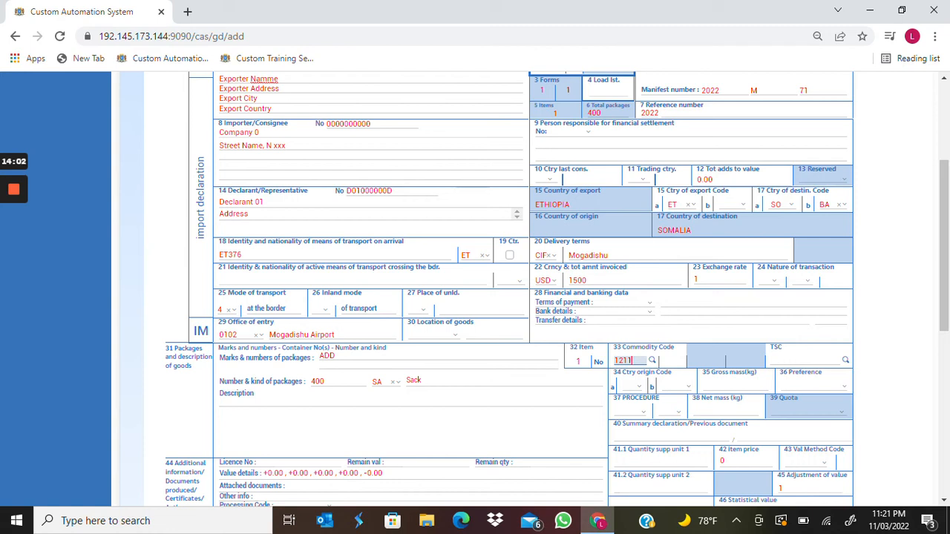
pyautogui.write('9080')
pyautogui.press('Tab')
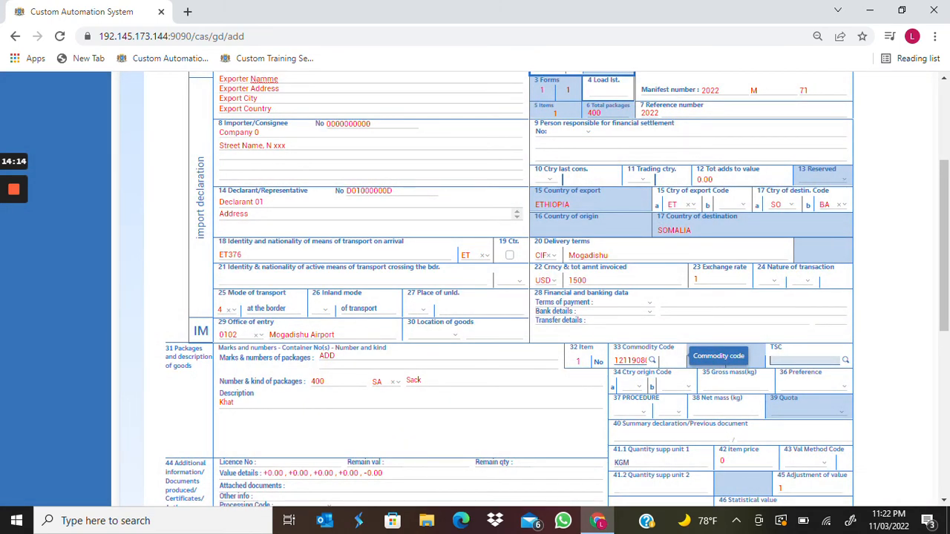
pyautogui.write('2000')
pyautogui.press('Tab')
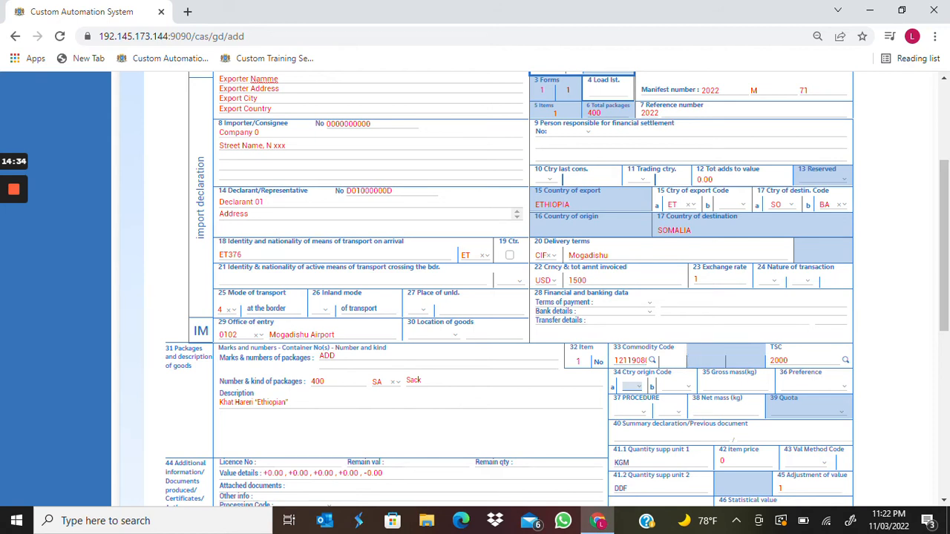
# Set country of origin to ET – Ethiopia and gross mass to 4000
pyautogui.click(636, 387)
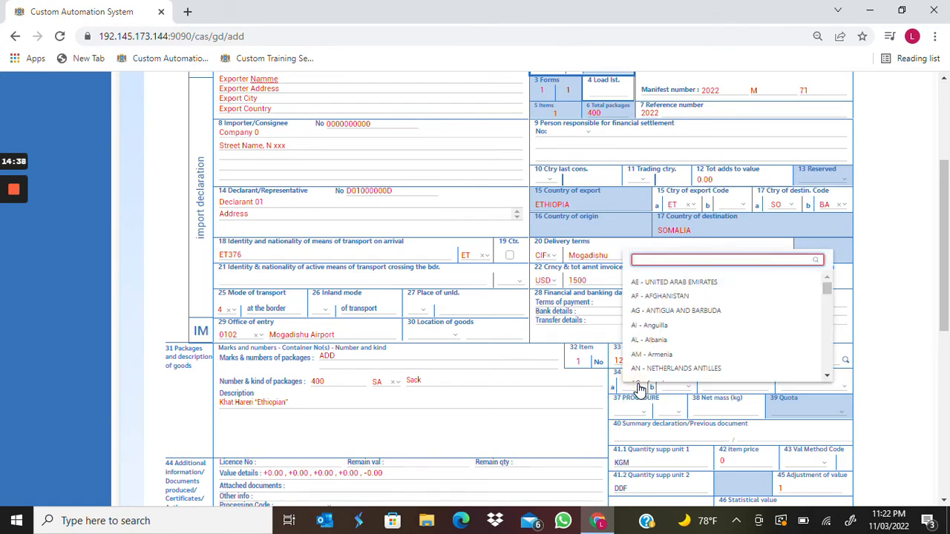
pyautogui.write('E')
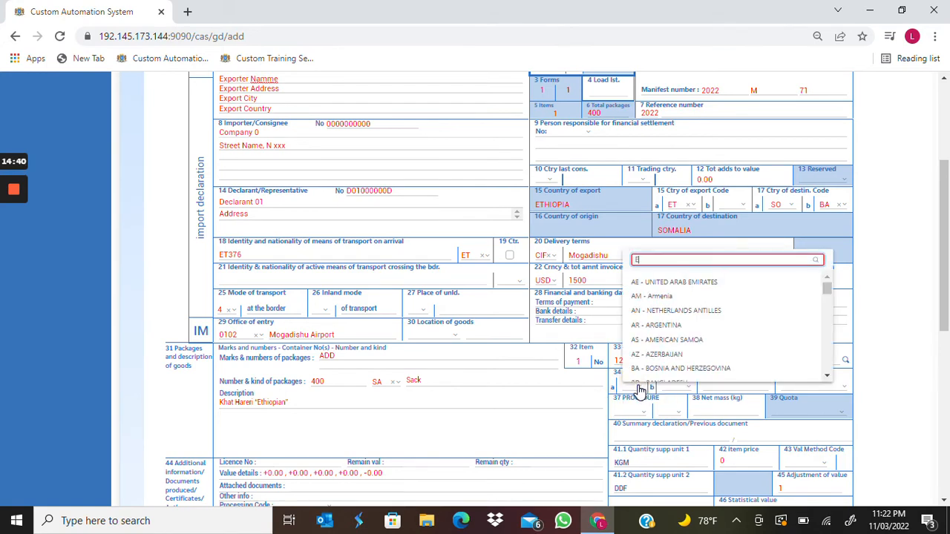
pyautogui.write('T')
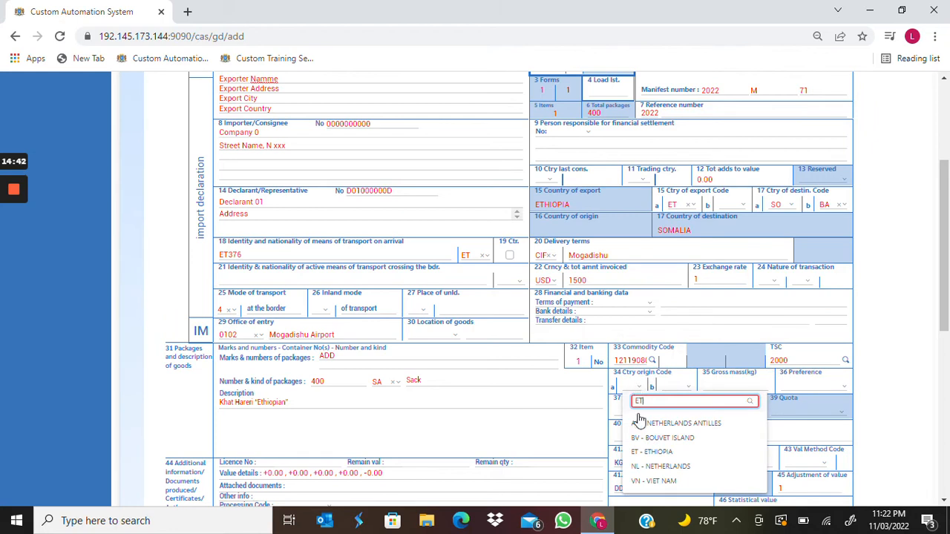
pyautogui.click(656, 454)
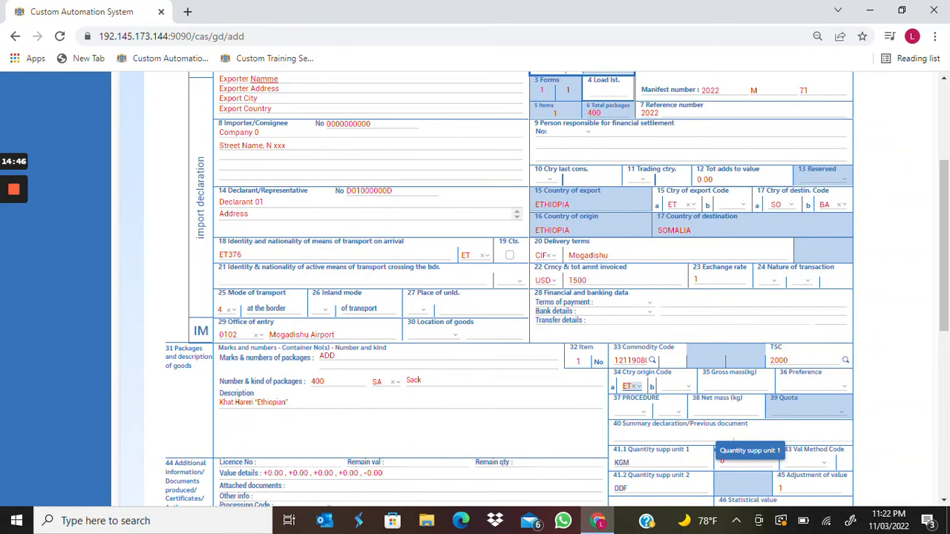
pyautogui.press('Tab')
pyautogui.press('Tab')
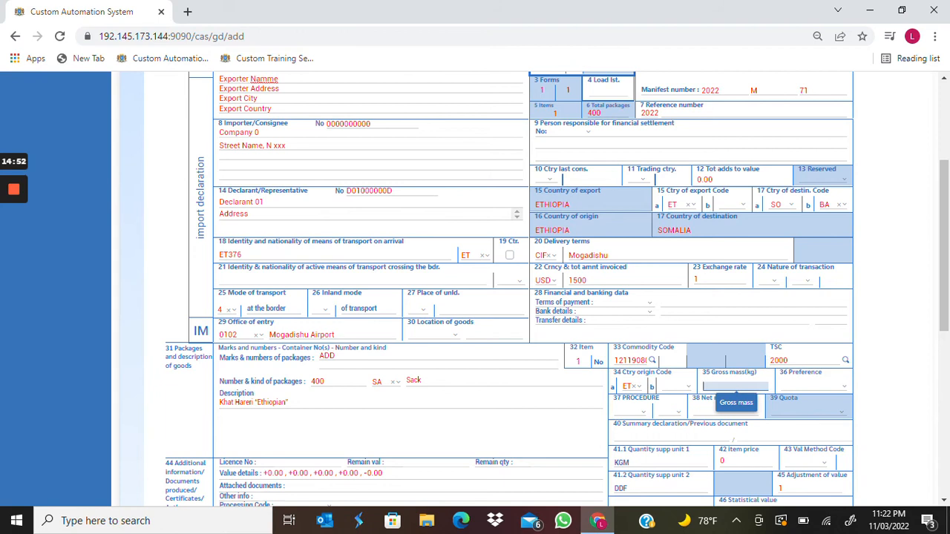
pyautogui.write('4000')
pyautogui.press('Tab')
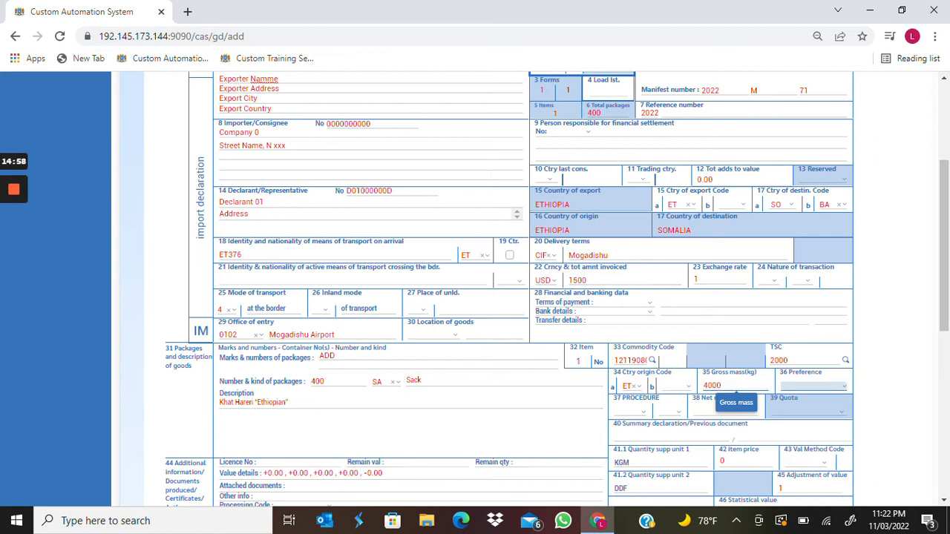
pyautogui.press('Tab')
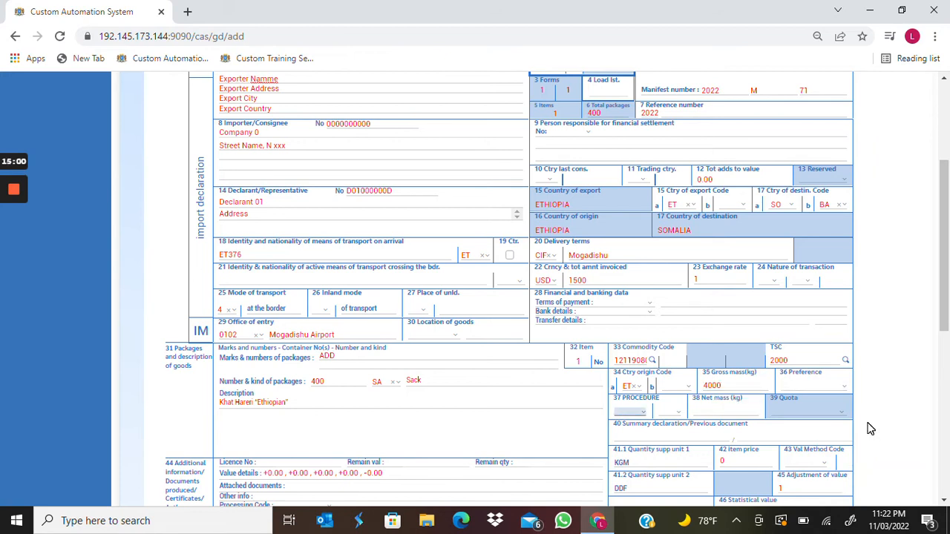
# Set box 37 procedure to 4000 Direct entry for home use with national code 000 Common regime
pyautogui.click(642, 413)
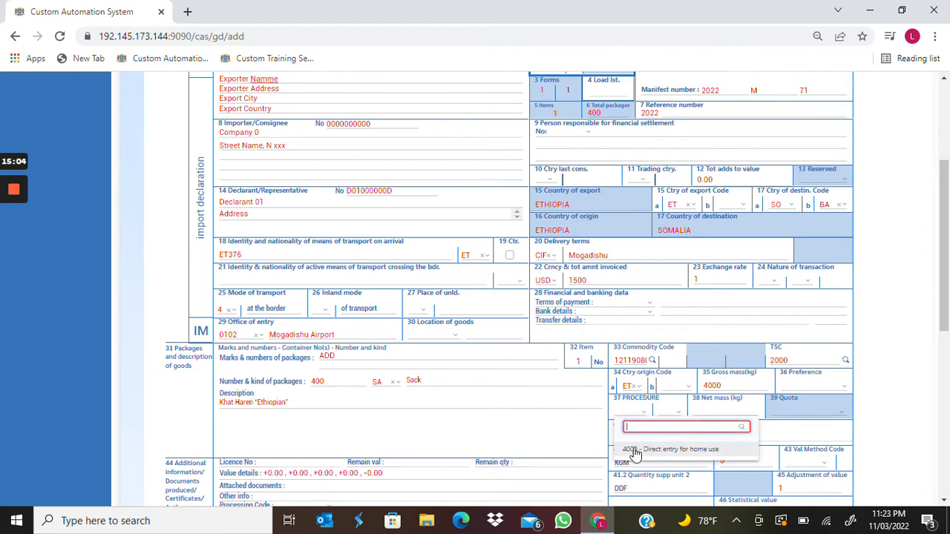
pyautogui.click(630, 451)
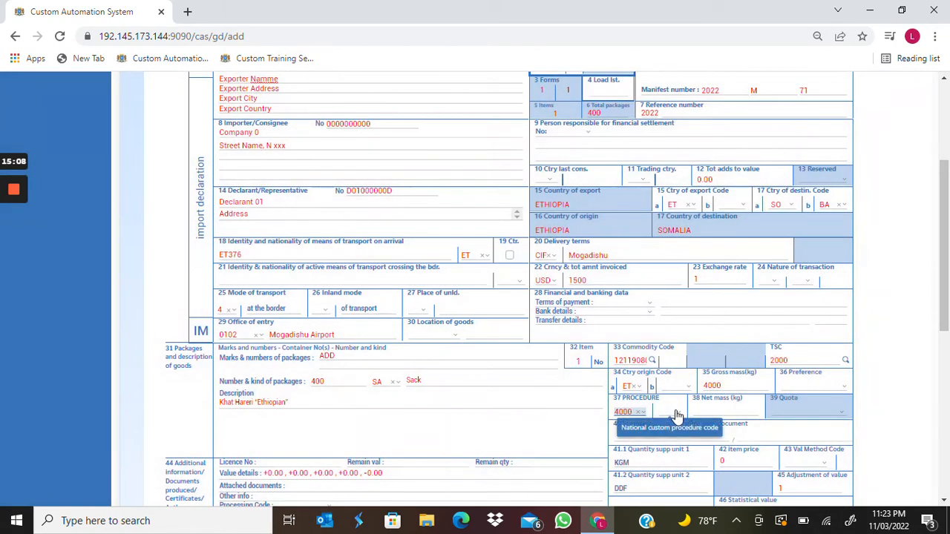
pyautogui.click(675, 412)
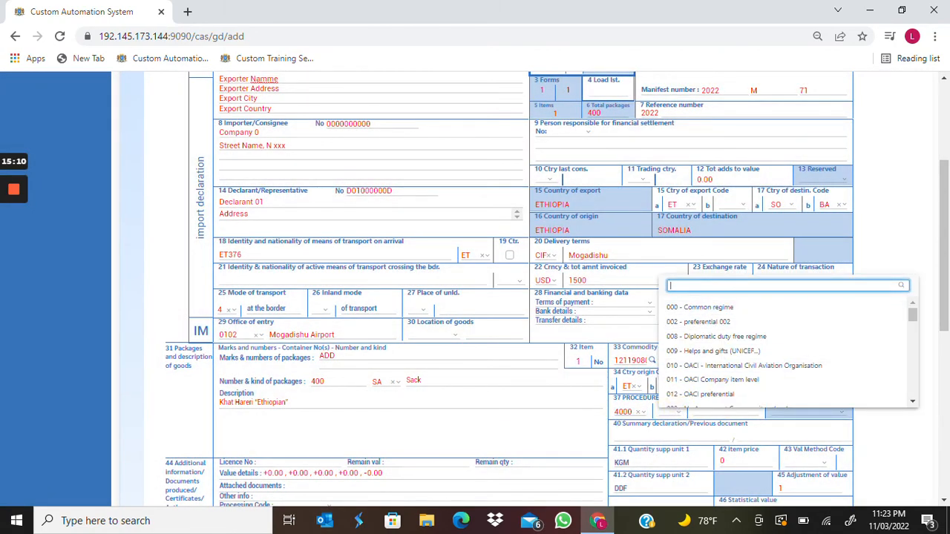
pyautogui.click(684, 309)
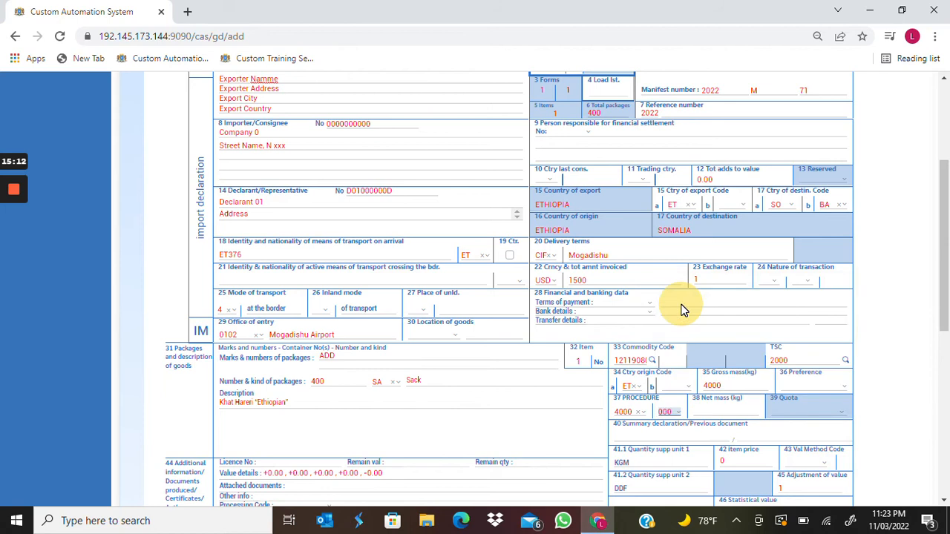
pyautogui.press('Tab')
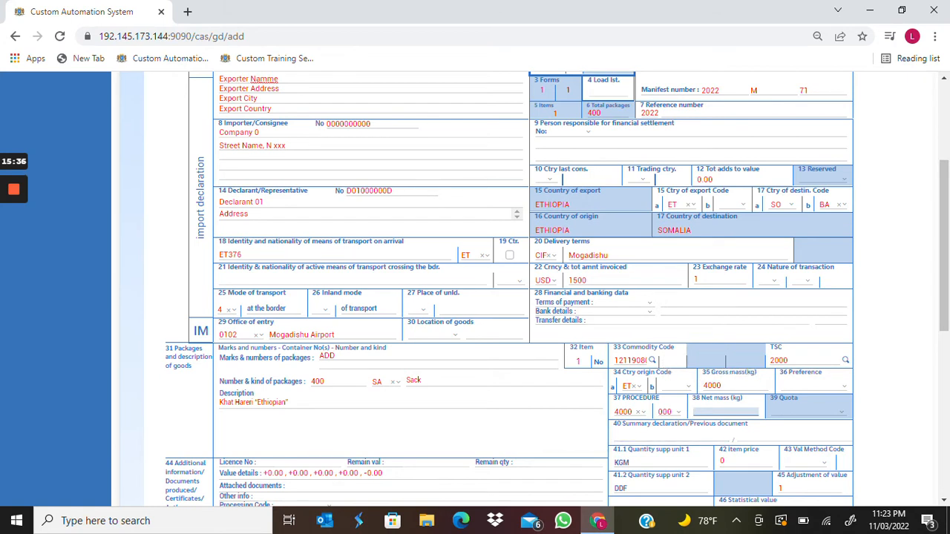
# Enter net mass 3900 and summary declaration number 1234567, validating it
pyautogui.write('3900')
pyautogui.press('Tab')
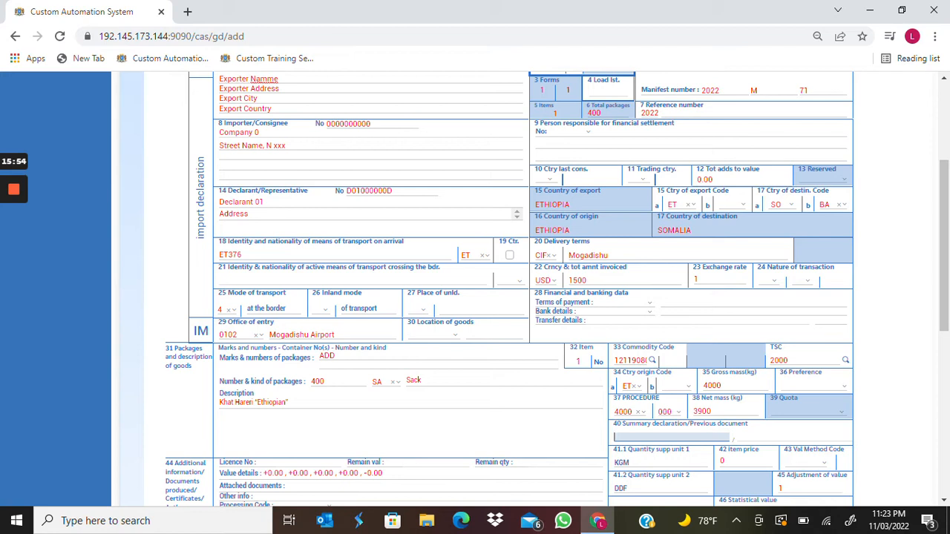
pyautogui.write('1234567')
pyautogui.press('Tab')
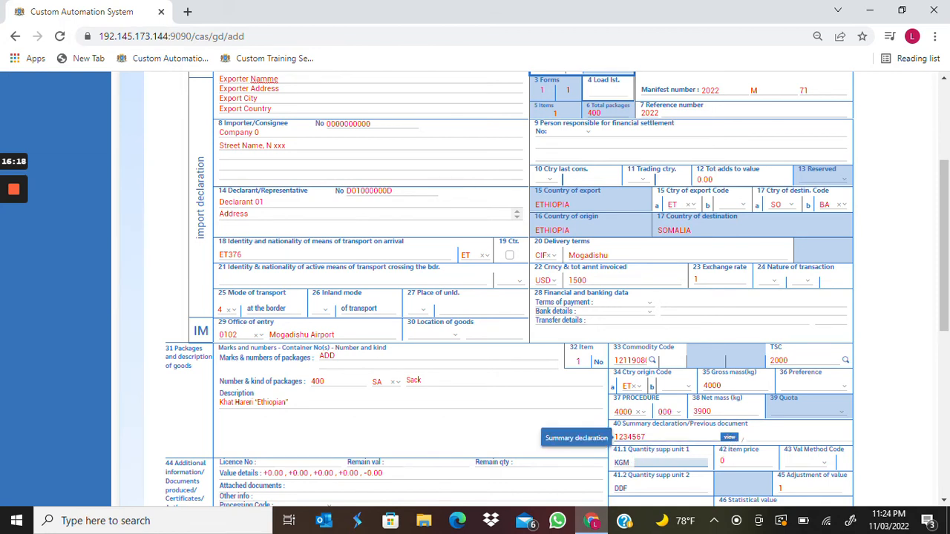
# Delete the last digit of the box 40 number, so the unfound bill of lading clears it
pyautogui.click(650, 436)
pyautogui.press('BackSpace')
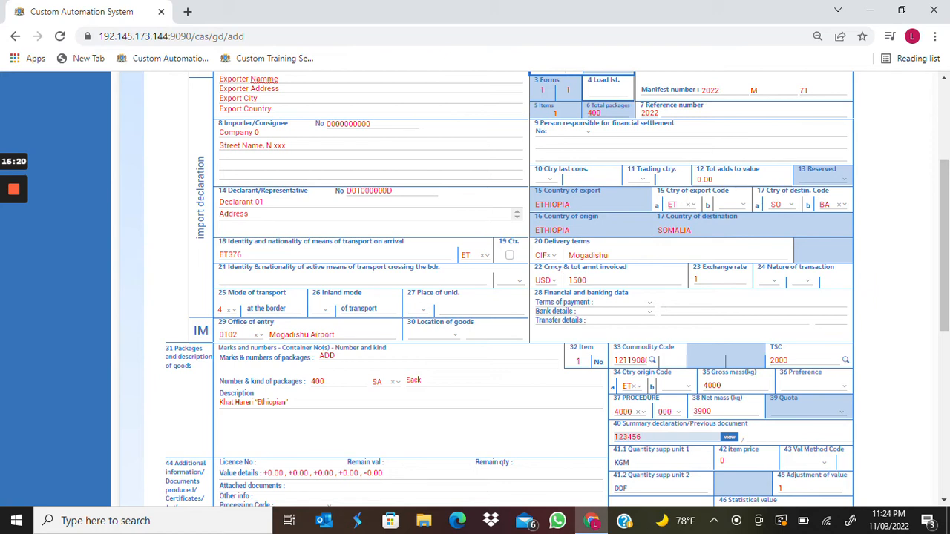
pyautogui.press('Tab')
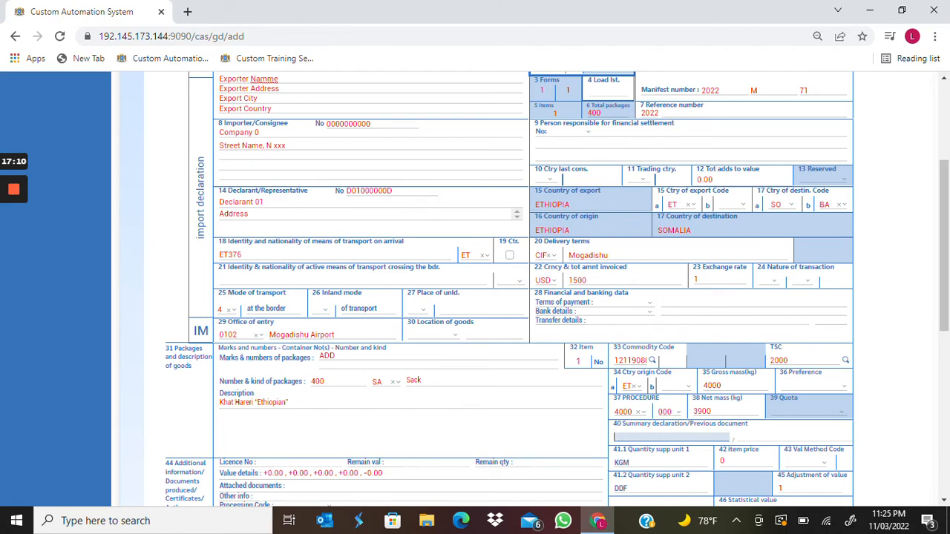
# Re-enter summary declaration 1234567 and net mass 3900
pyautogui.write('234567')
pyautogui.press('Tab')
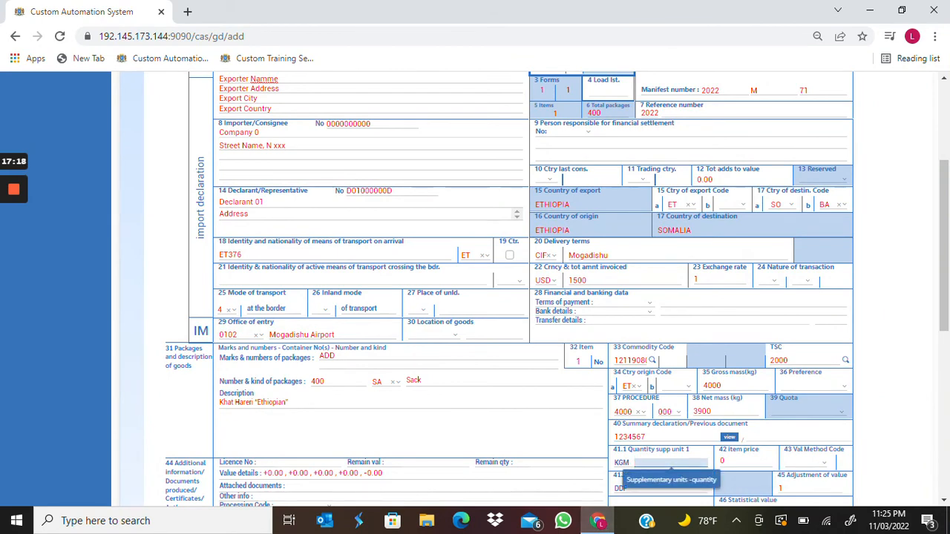
pyautogui.write('3900')
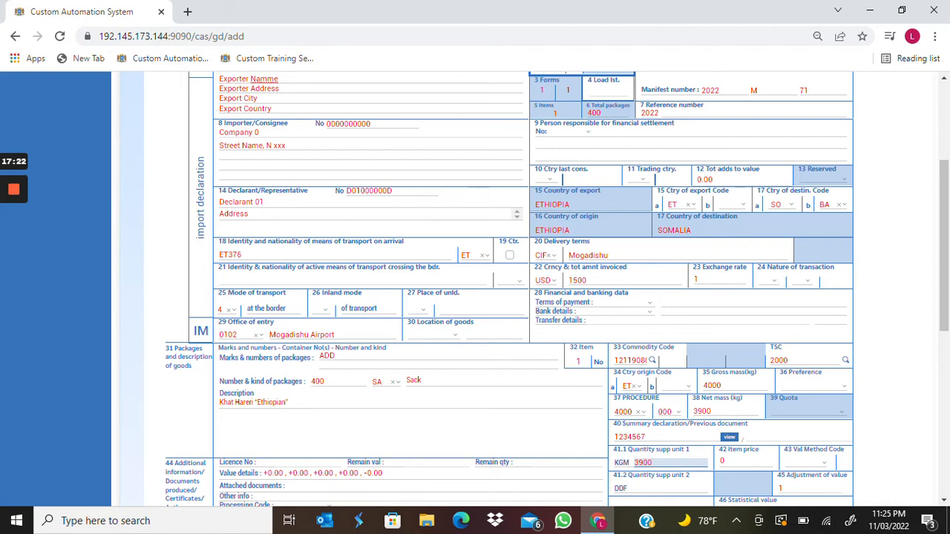
# Enter supplementary quantity 2000 and valuation method 1 – Transaction value method
pyautogui.click(668, 489)
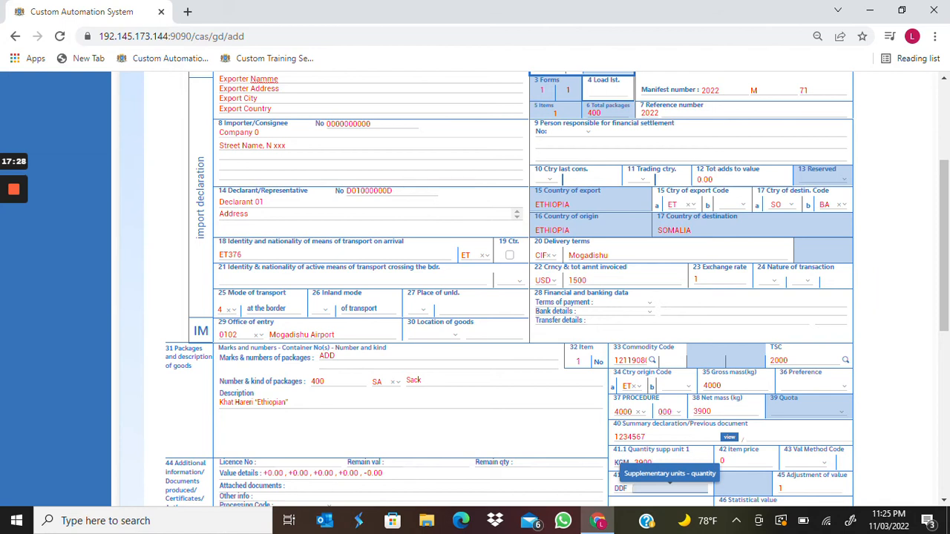
pyautogui.write('2000')
pyautogui.press('Tab')
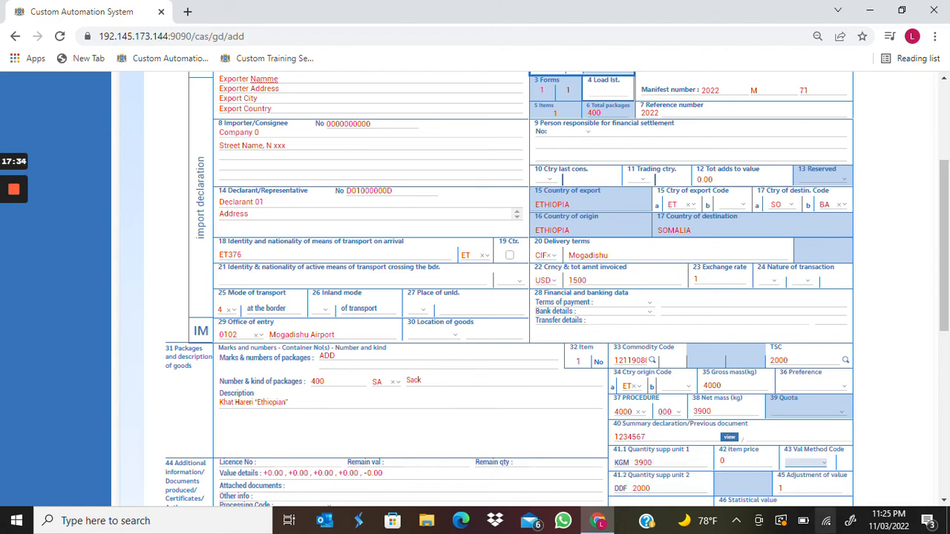
pyautogui.click(814, 464)
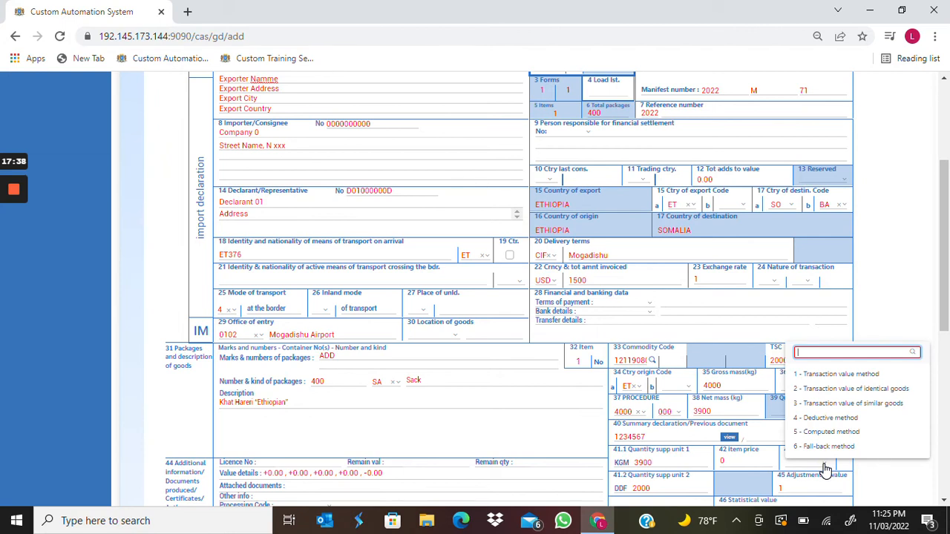
pyautogui.click(816, 377)
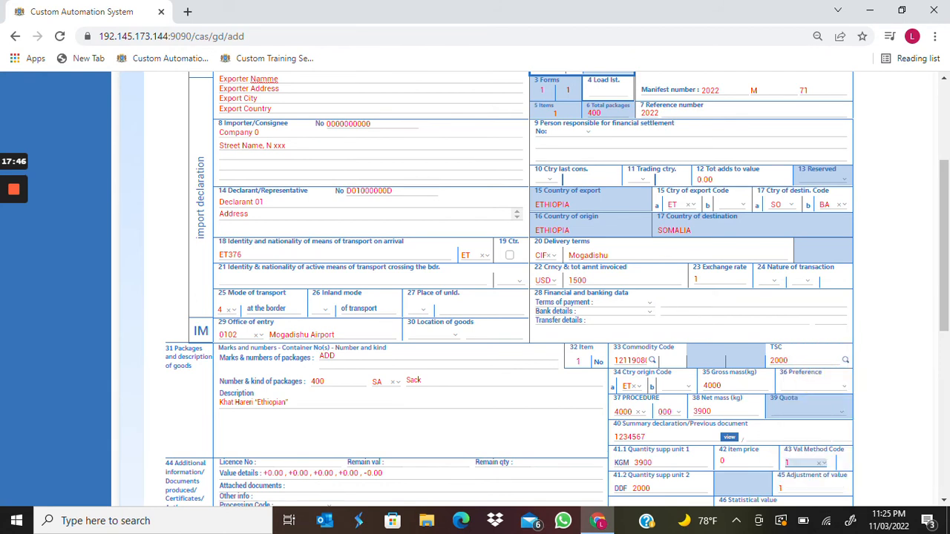
pyautogui.scroll(-3, 816, 376)
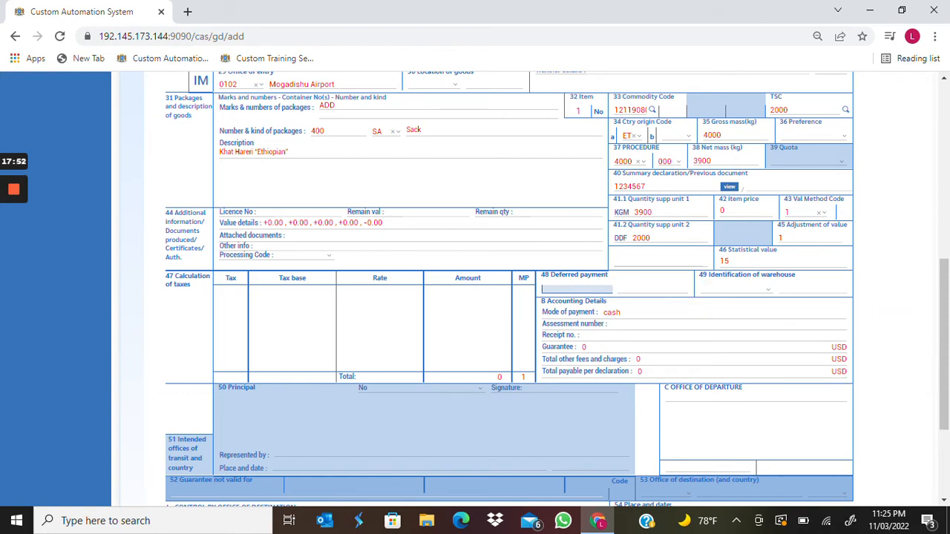
pyautogui.click(613, 294)
pyautogui.press('Tab')
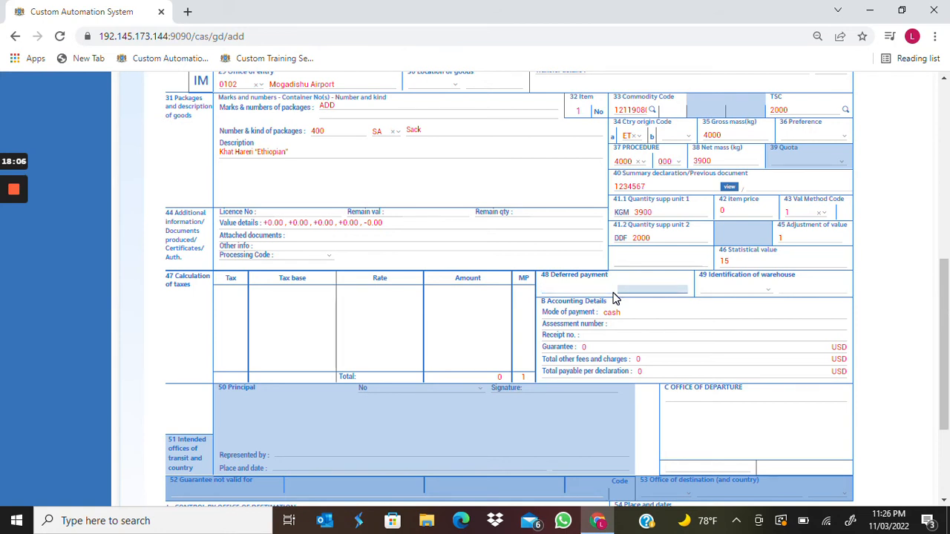
pyautogui.press('Tab')
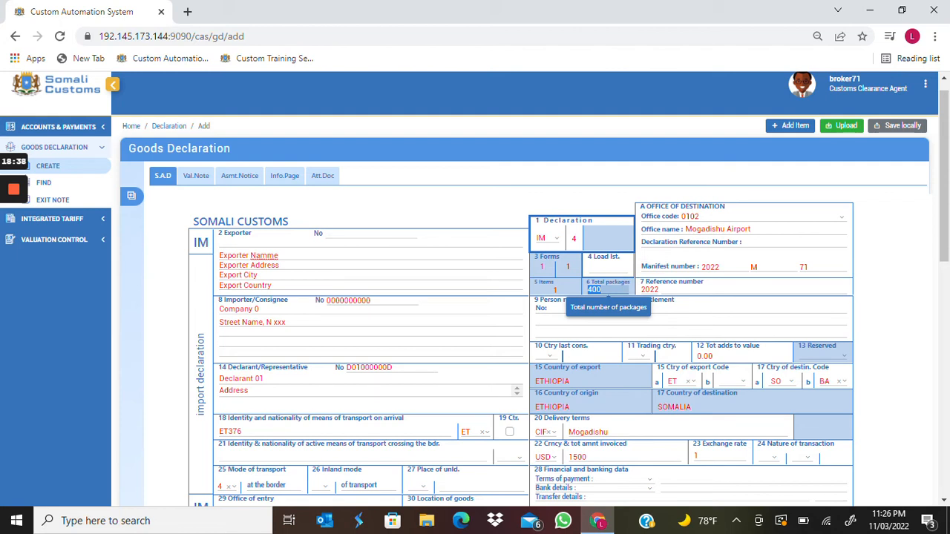
# Add a new goods item and show the Continuation page with blank item rows 2 and 3
pyautogui.click(786, 128)
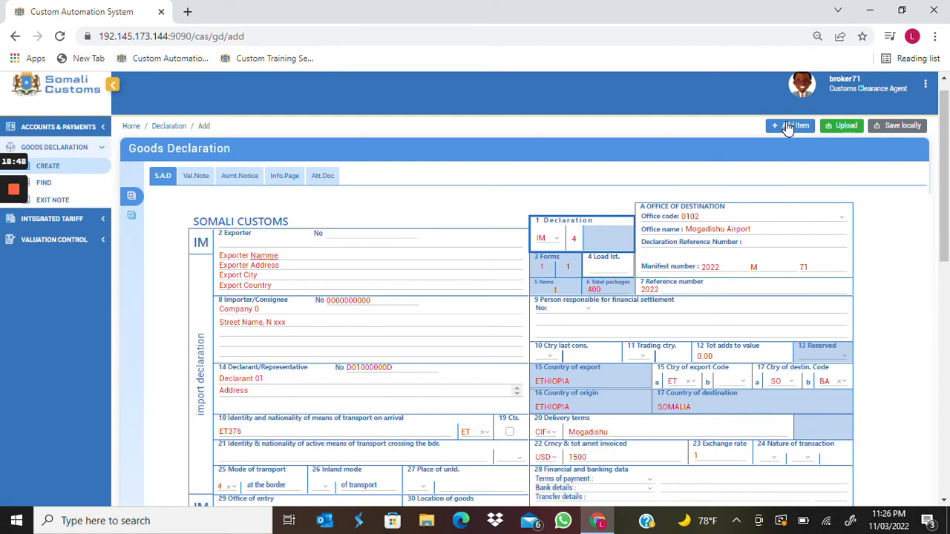
pyautogui.moveTo(123, 224)
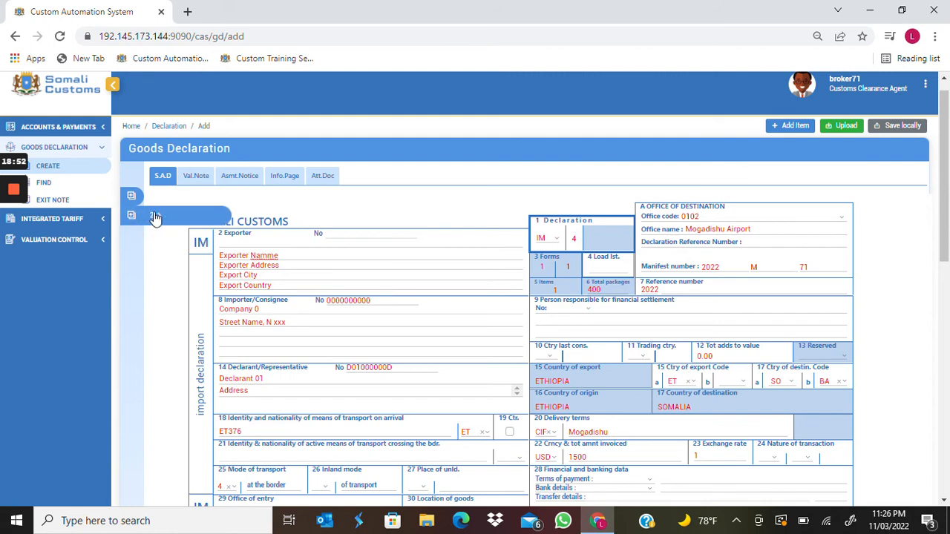
pyautogui.click(149, 216)
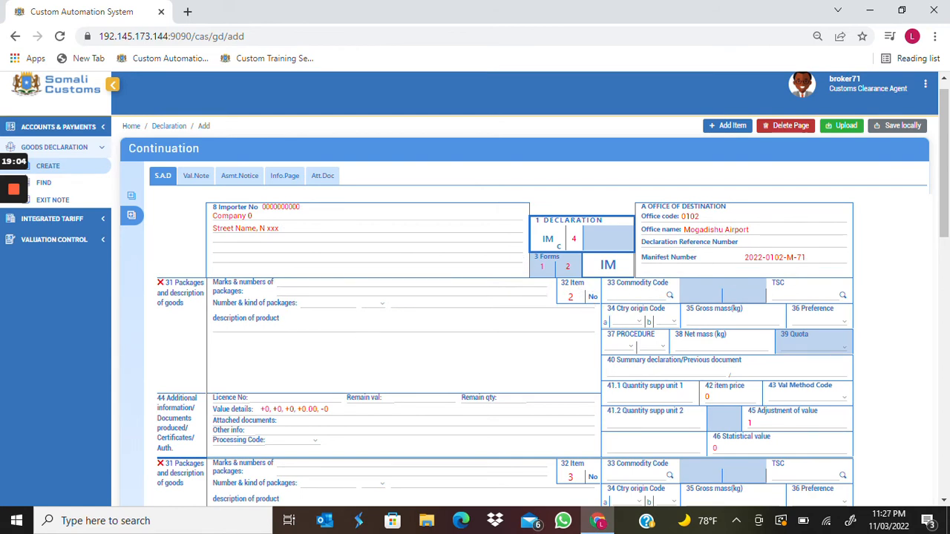
pyautogui.click(292, 291)
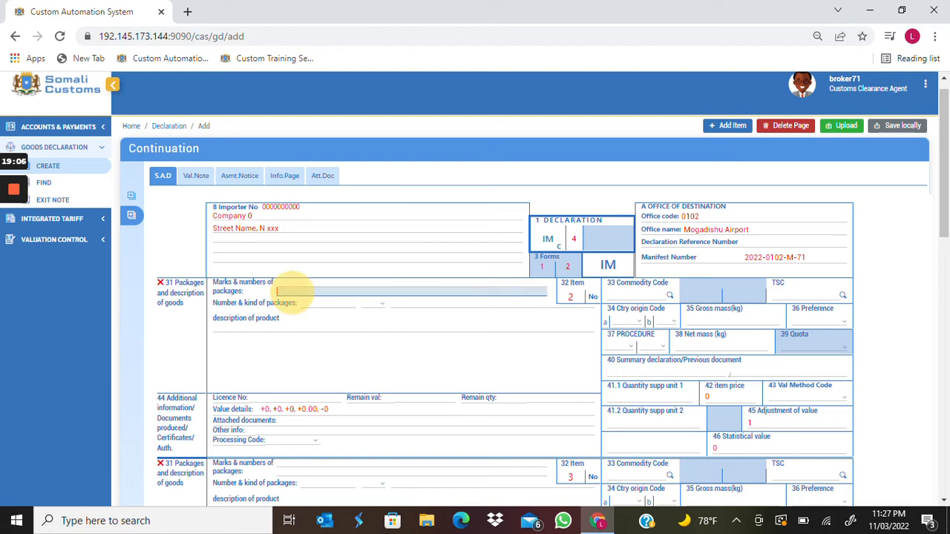
pyautogui.write('dsf')
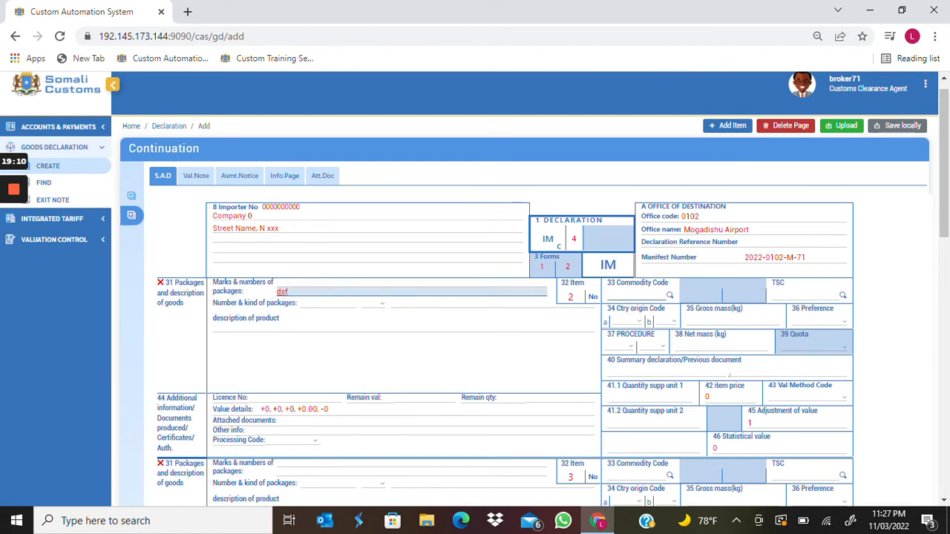
pyautogui.click(630, 296)
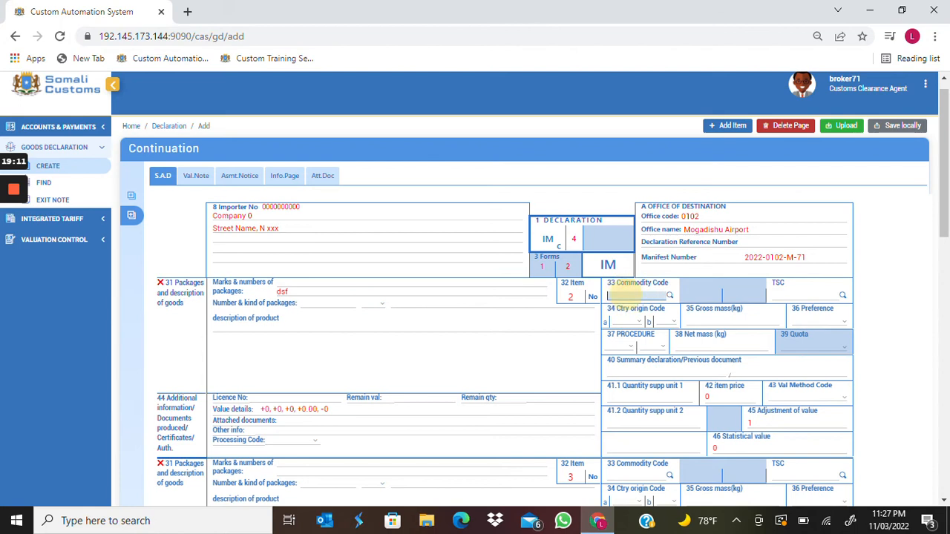
pyautogui.click(801, 295)
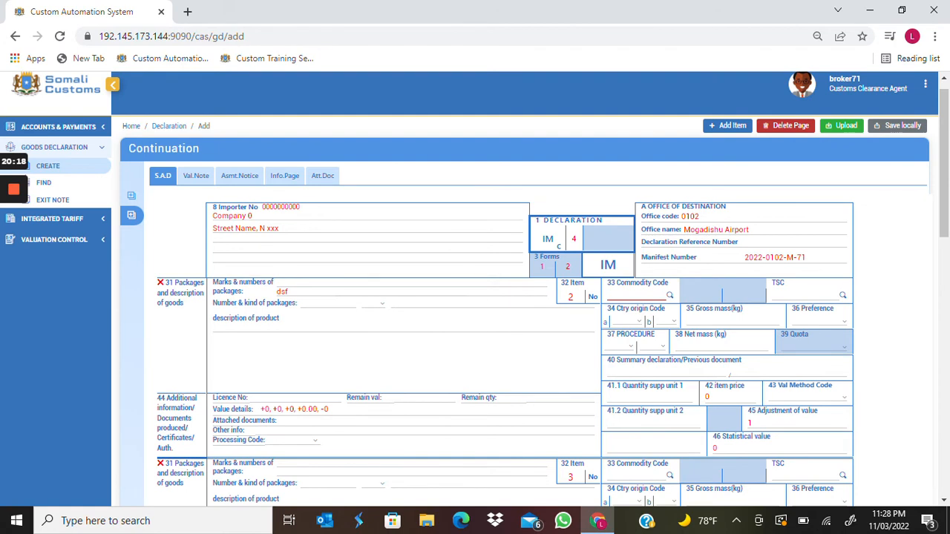
# Delete continuation page 2, confirming with Yes, to return to the first page
pyautogui.click(784, 126)
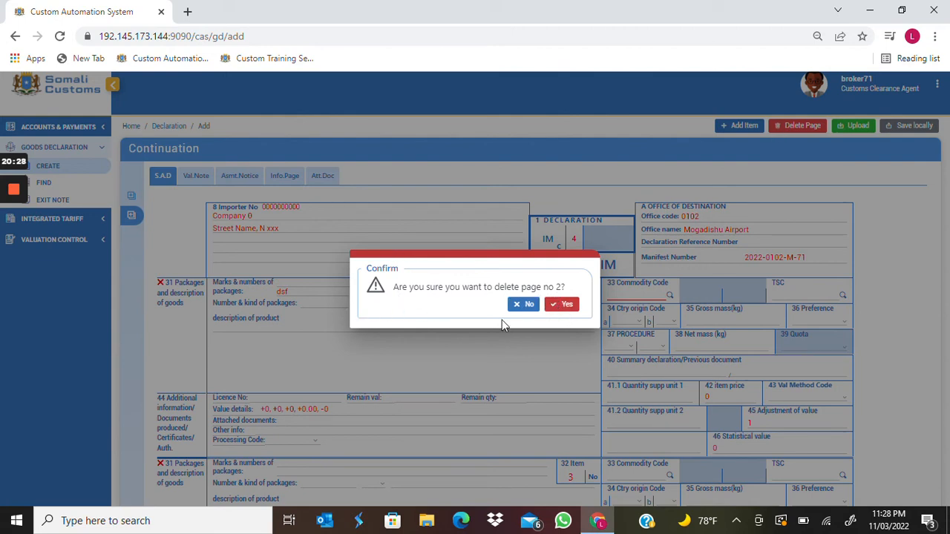
pyautogui.click(564, 304)
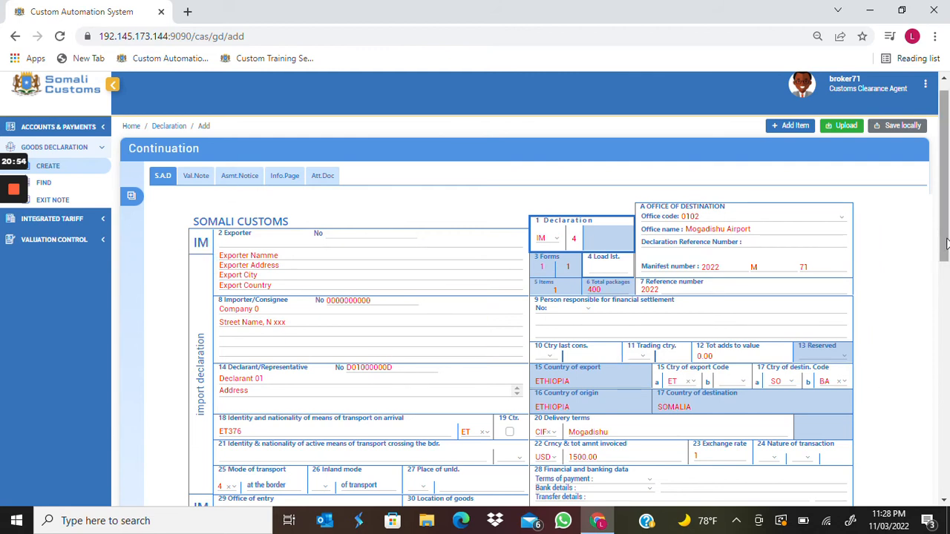
pyautogui.moveTo(946, 245); pyautogui.dragTo(926, 235)
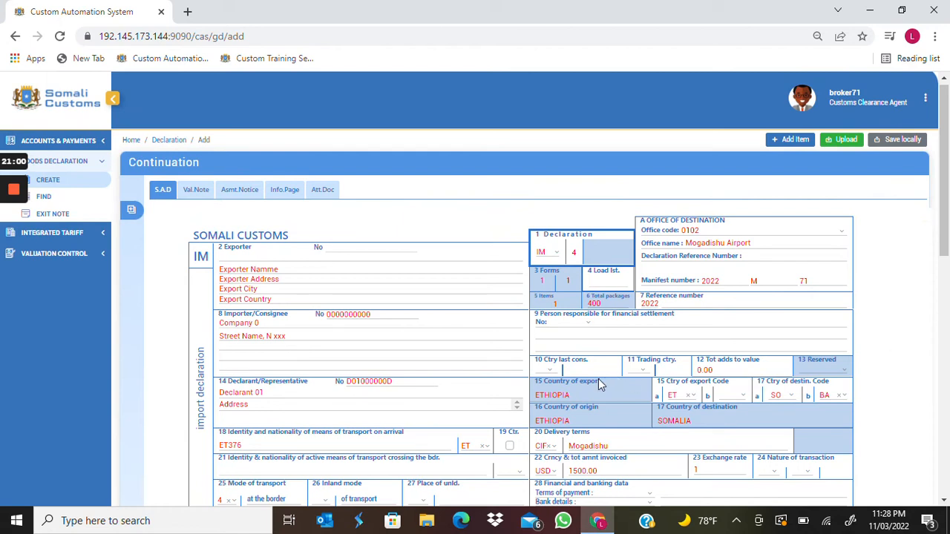
# Clear item 1's Invoice Value on the Val.Note tab and return to the S.A.D form
pyautogui.click(196, 192)
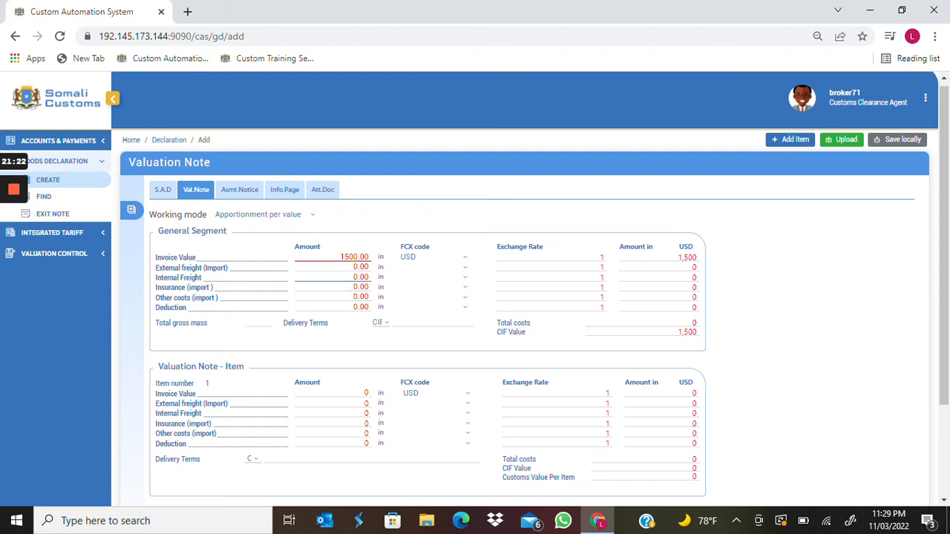
pyautogui.click(348, 393)
pyautogui.doubleClick(349, 392)
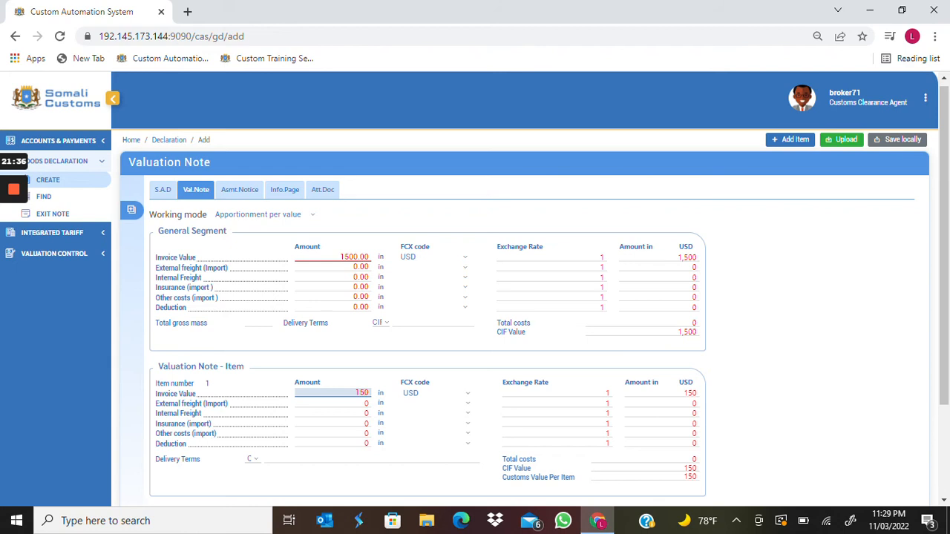
pyautogui.press('BackSpace')
pyautogui.press('BackSpace')
pyautogui.click(159, 190)
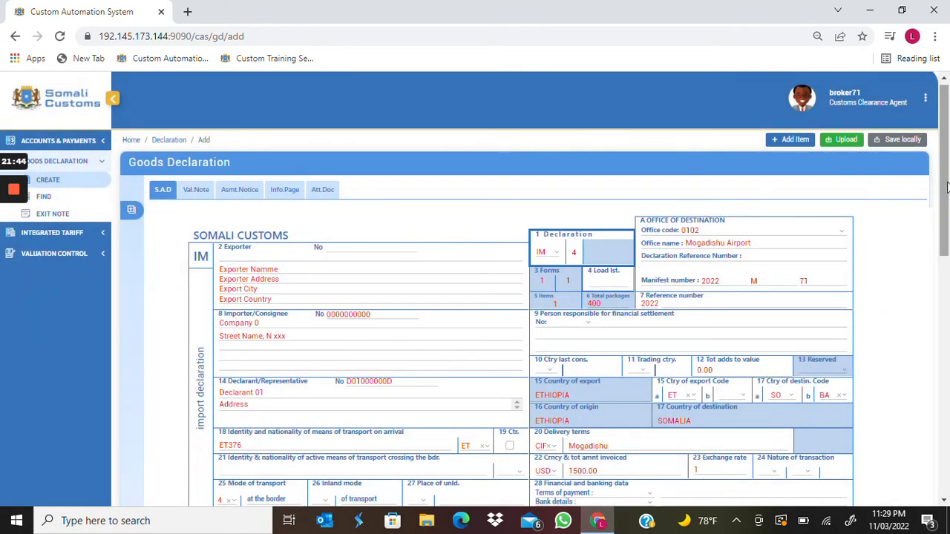
# Verify the declaration, reviewing errors for zero statistical value and mismatched item invoice totals
pyautogui.moveTo(944, 191); pyautogui.dragTo(938, 470)
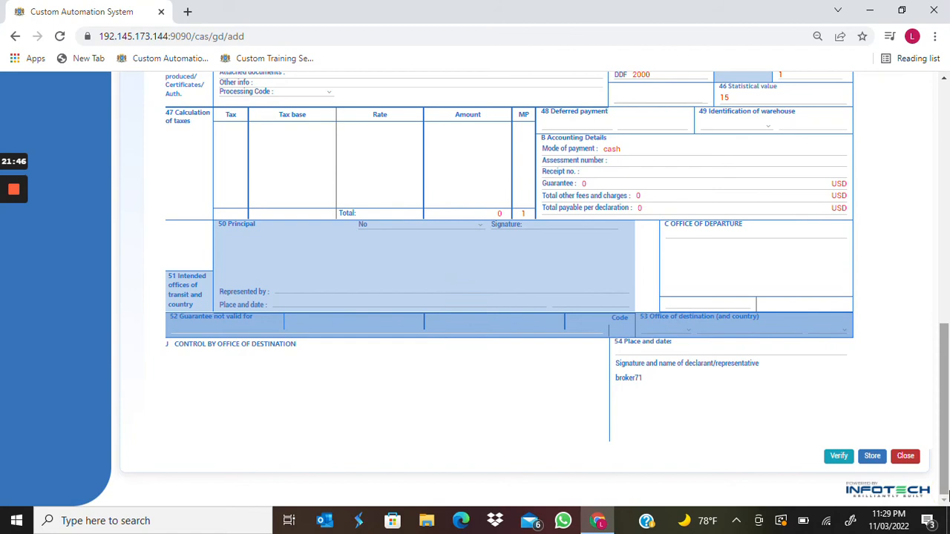
pyautogui.click(839, 457)
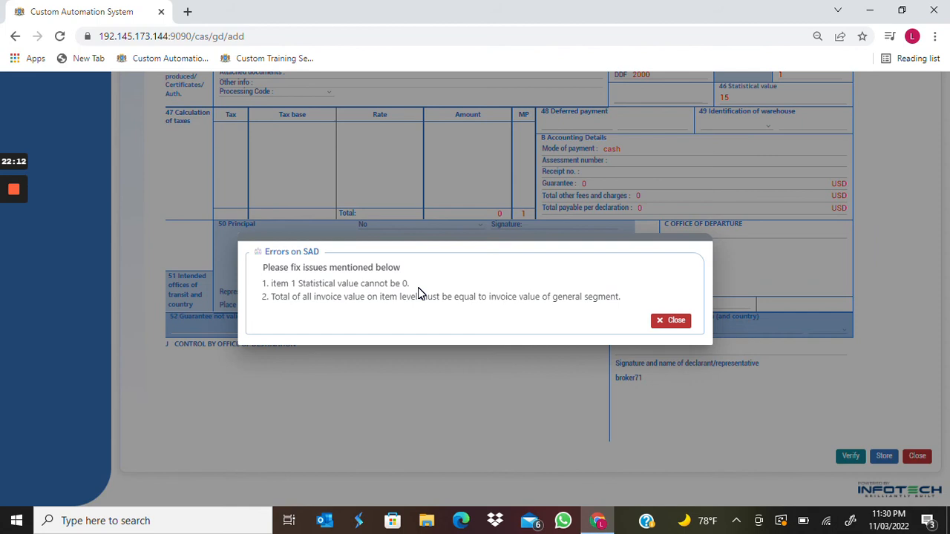
pyautogui.click(671, 323)
pyautogui.moveTo(944, 340); pyautogui.dragTo(946, 78)
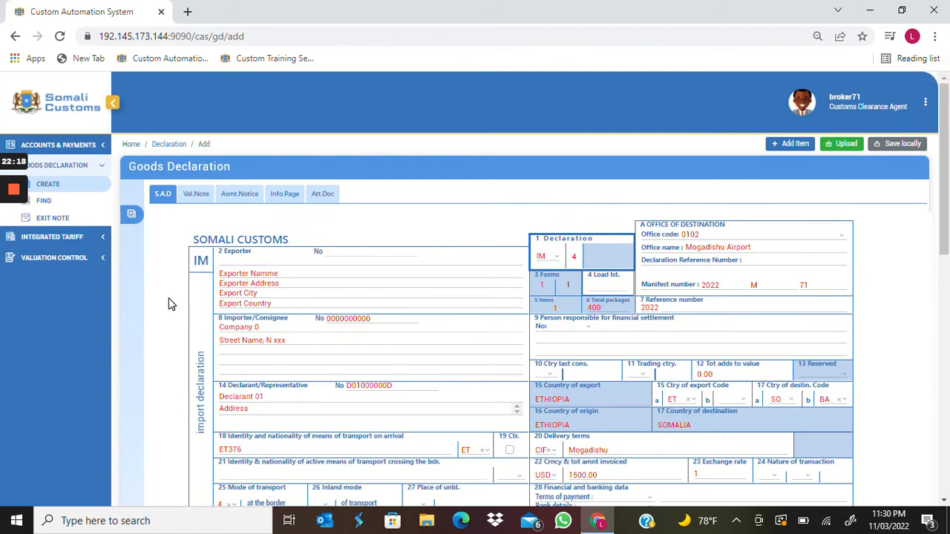
# Enter 15 as item 1's Invoice Value and re-verify, leaving only Box 7 flagged
pyautogui.click(197, 195)
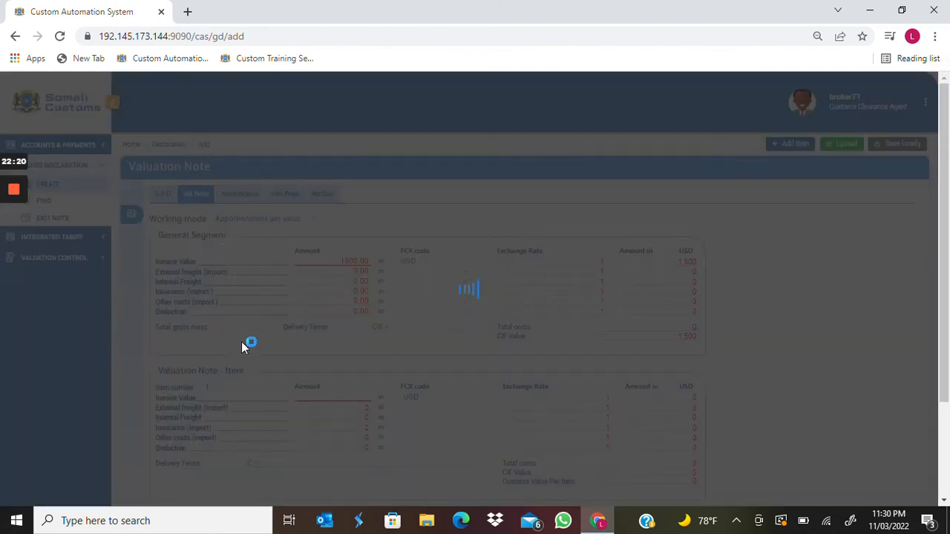
pyautogui.click(350, 397)
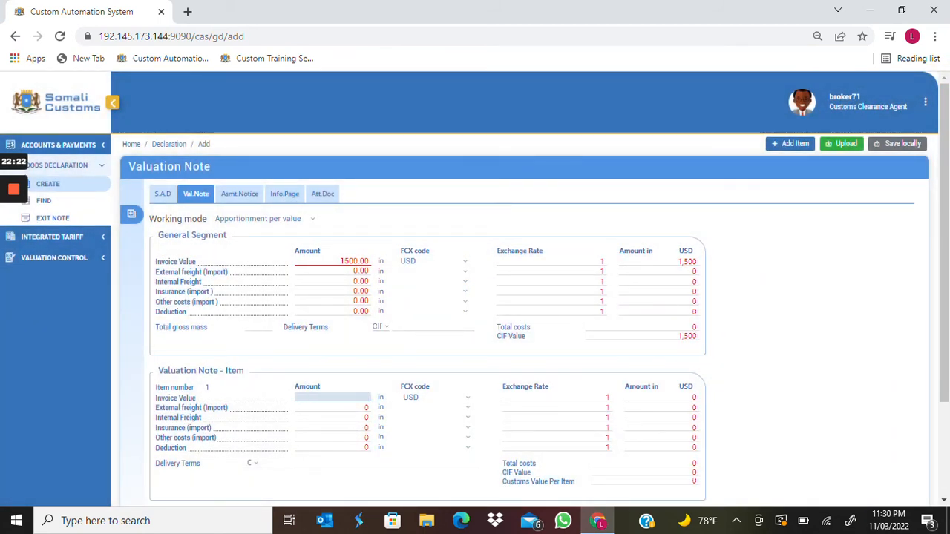
pyautogui.write('1500')
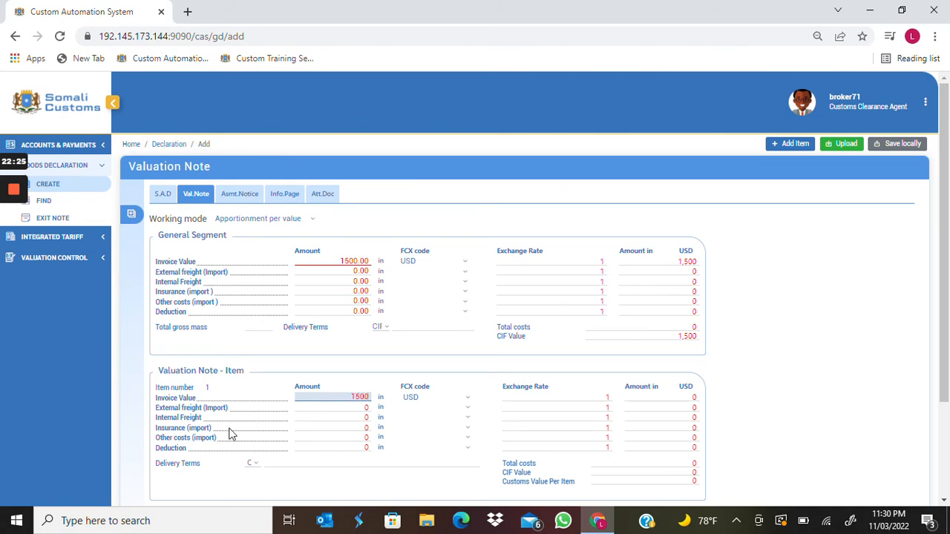
pyautogui.click(160, 194)
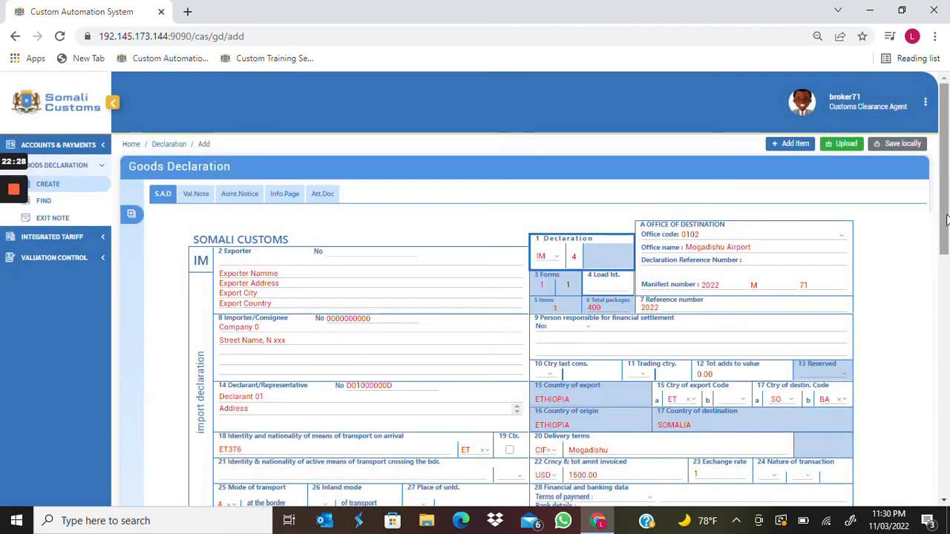
pyautogui.moveTo(944, 209); pyautogui.dragTo(944, 457)
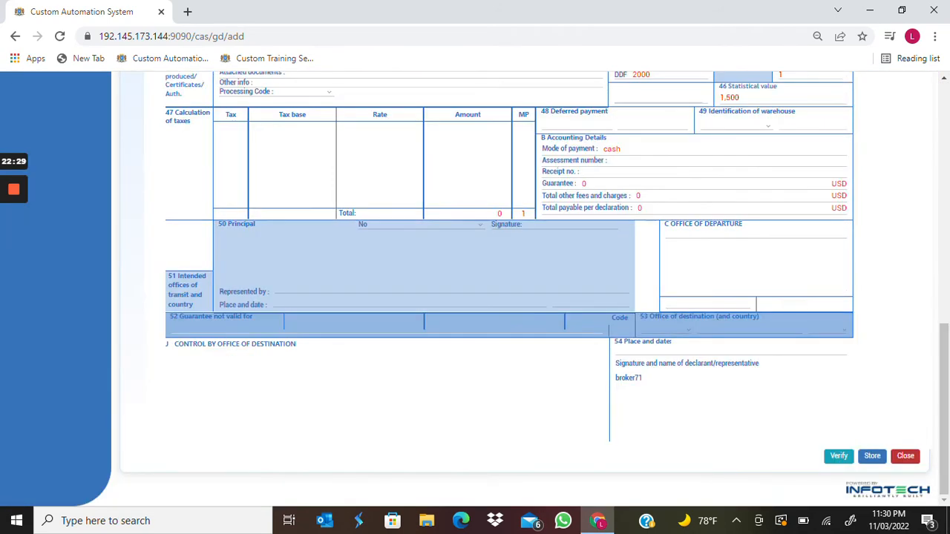
pyautogui.click(840, 456)
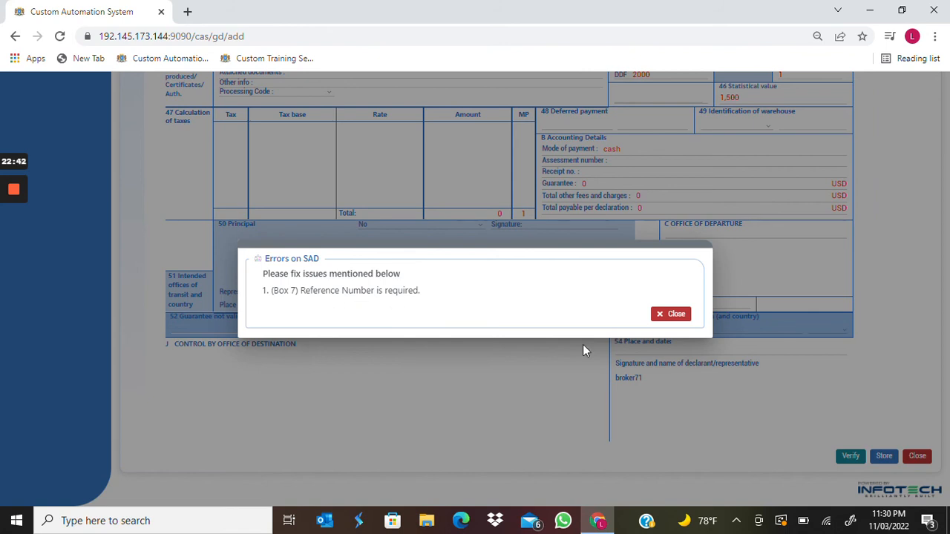
# Set the reference number to imp0005 and verify; it's rejected as already existing
pyautogui.click(676, 314)
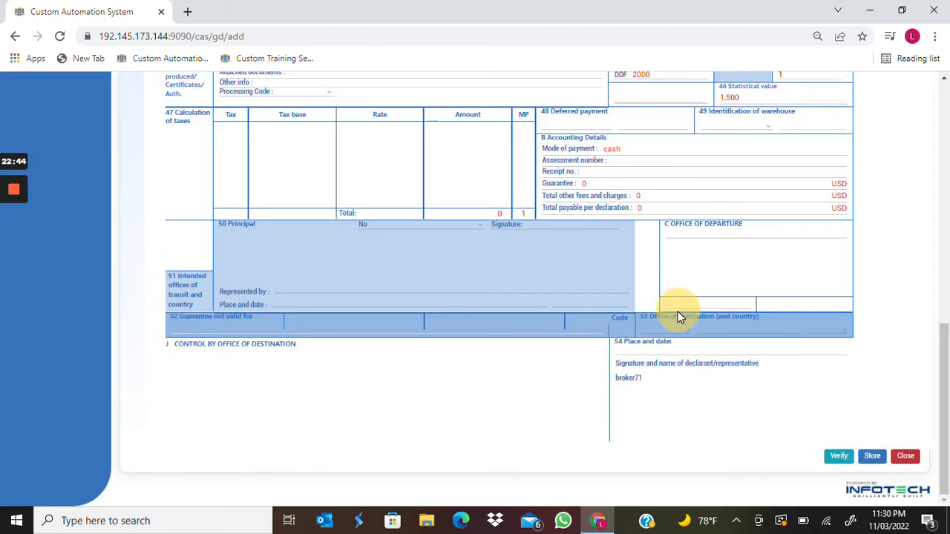
pyautogui.moveTo(943, 371); pyautogui.dragTo(906, 138)
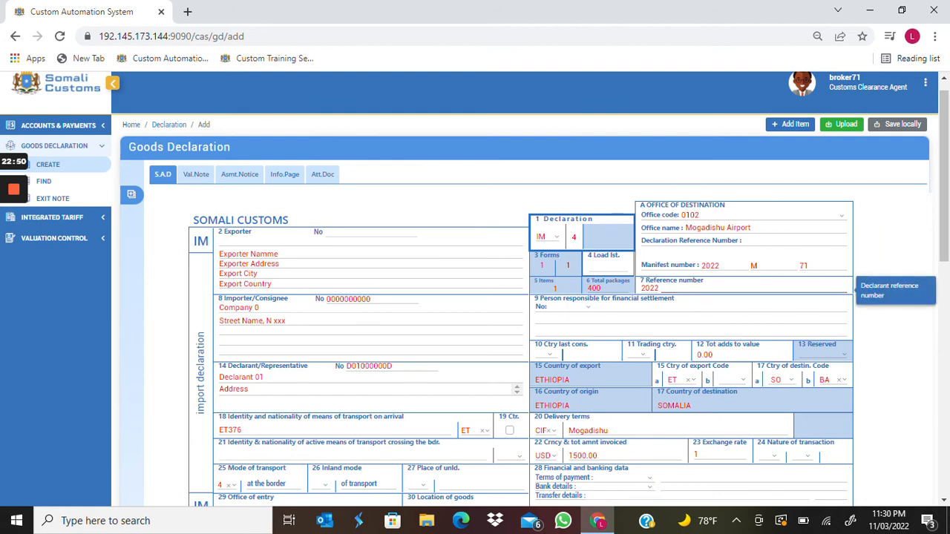
pyautogui.click(675, 289)
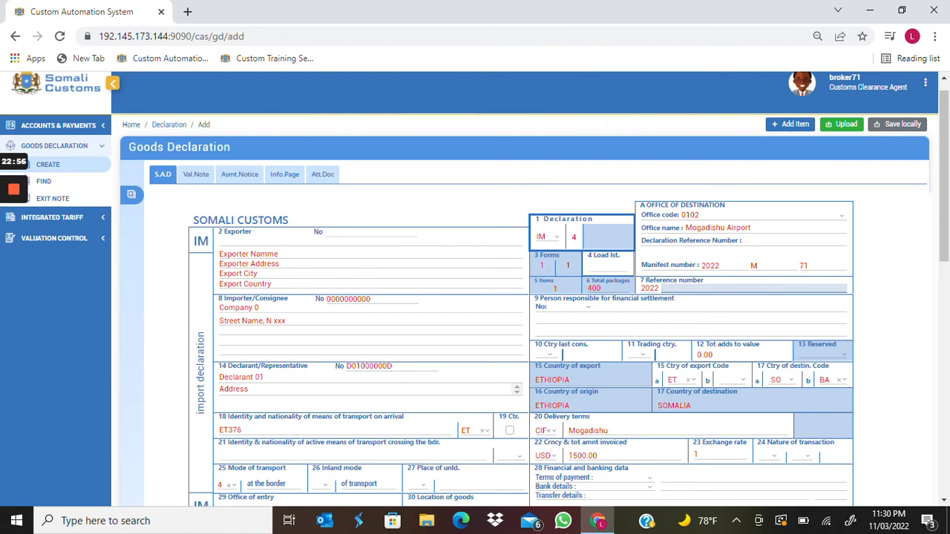
pyautogui.write('imp0005')
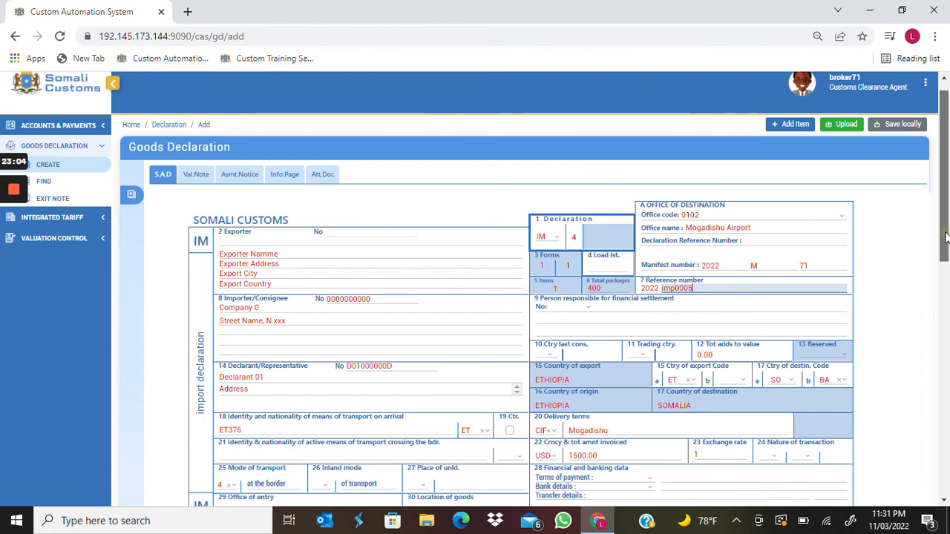
pyautogui.moveTo(944, 236); pyautogui.dragTo(944, 488)
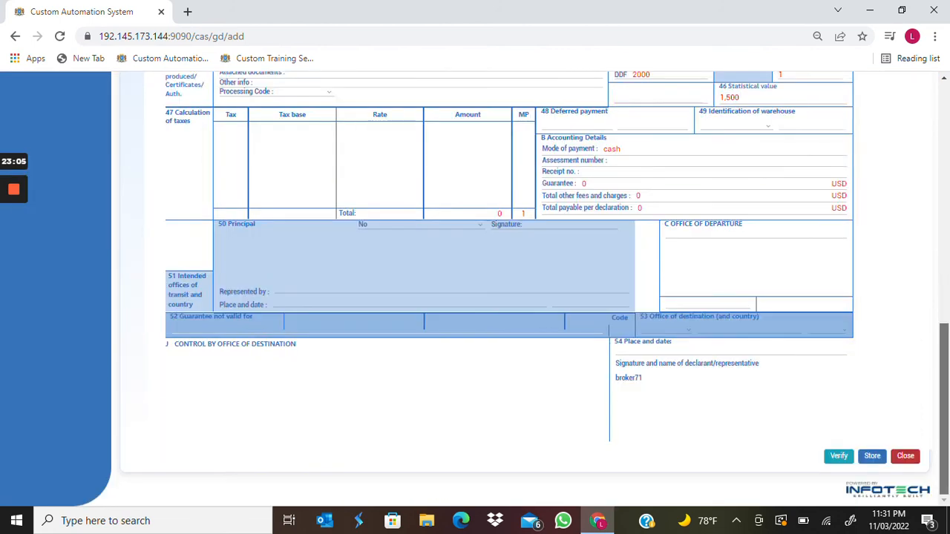
pyautogui.click(837, 455)
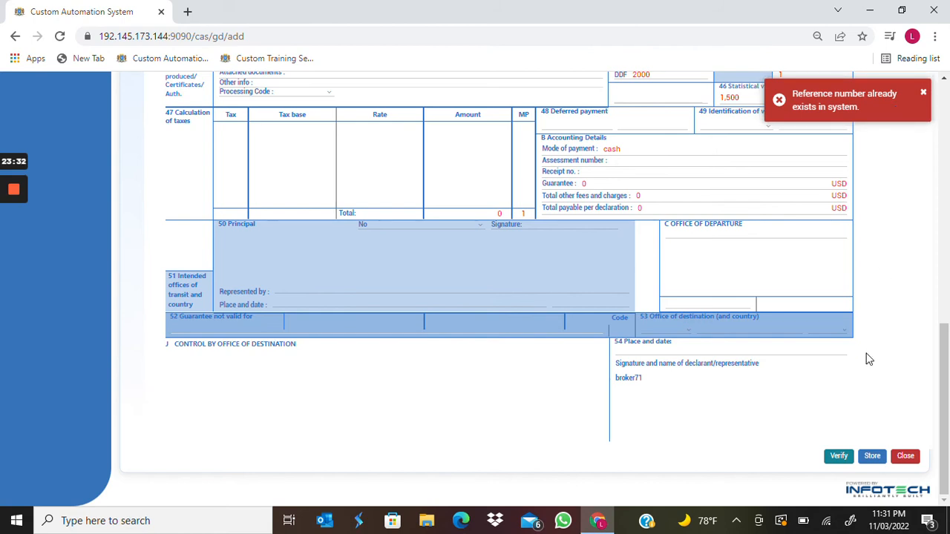
# Change the reference to imp0006, verify with 12,358 USD taxes payable, and store it
pyautogui.moveTo(939, 332); pyautogui.dragTo(935, 153)
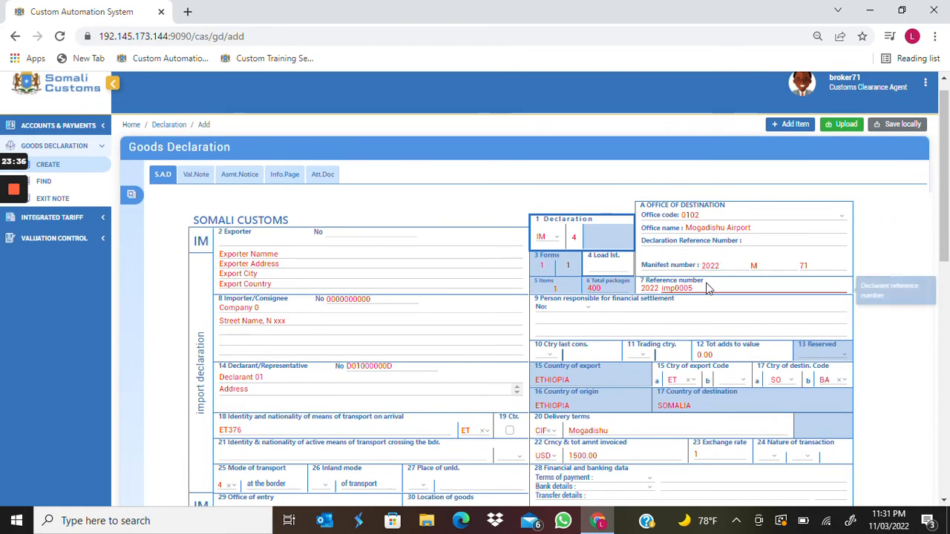
pyautogui.click(692, 288)
pyautogui.press('BackSpace')
pyautogui.write('6')
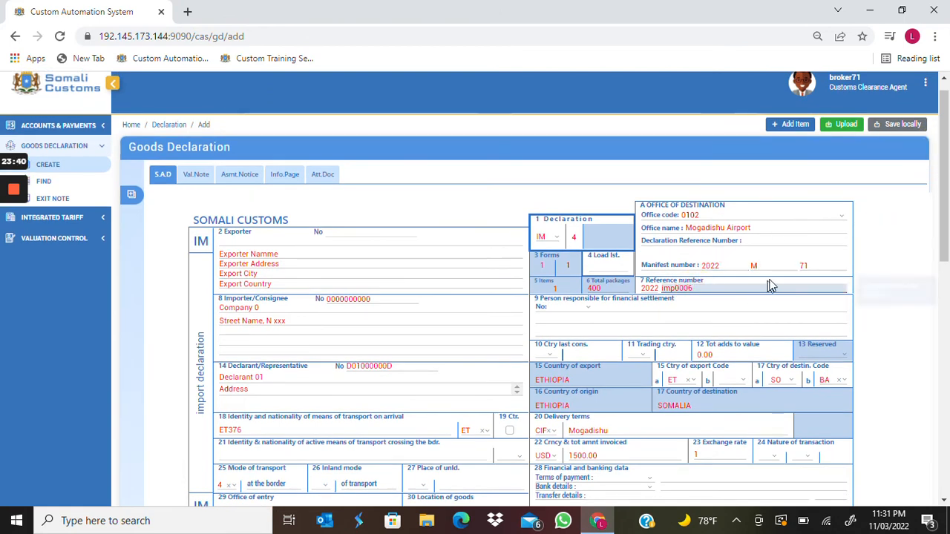
pyautogui.click(944, 213)
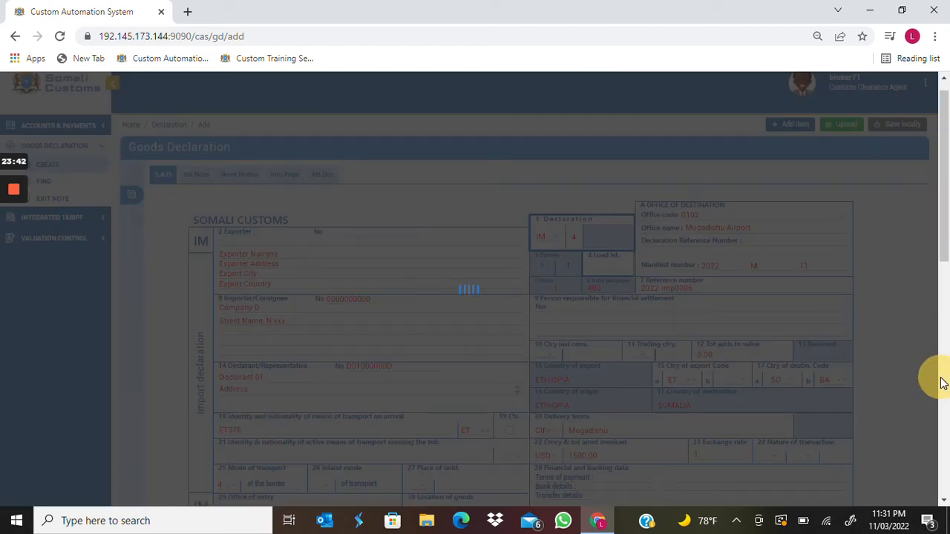
pyautogui.moveTo(945, 186); pyautogui.dragTo(943, 472)
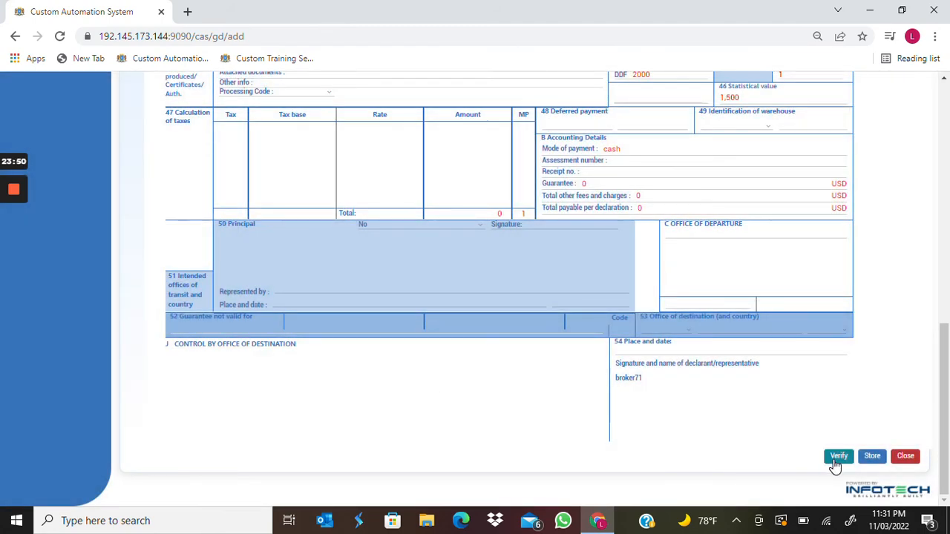
pyautogui.click(836, 455)
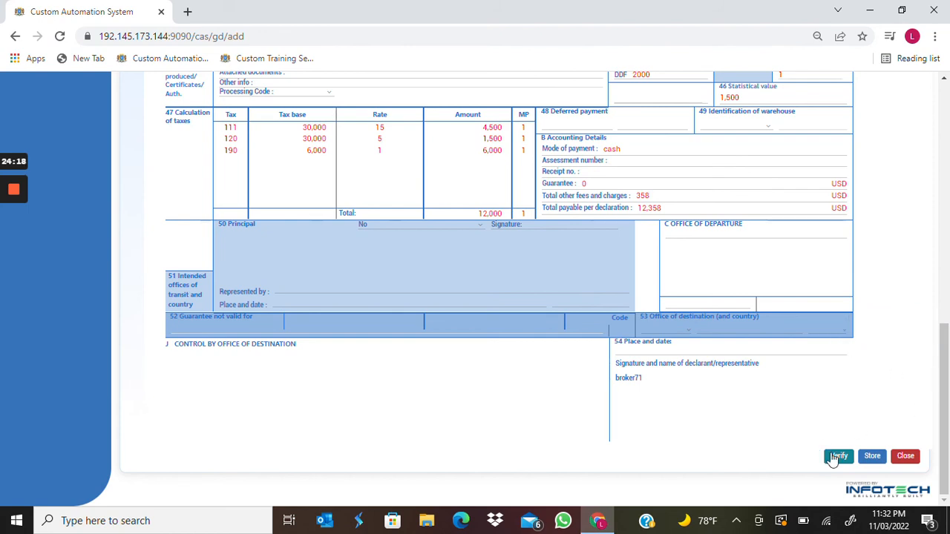
pyautogui.click(872, 455)
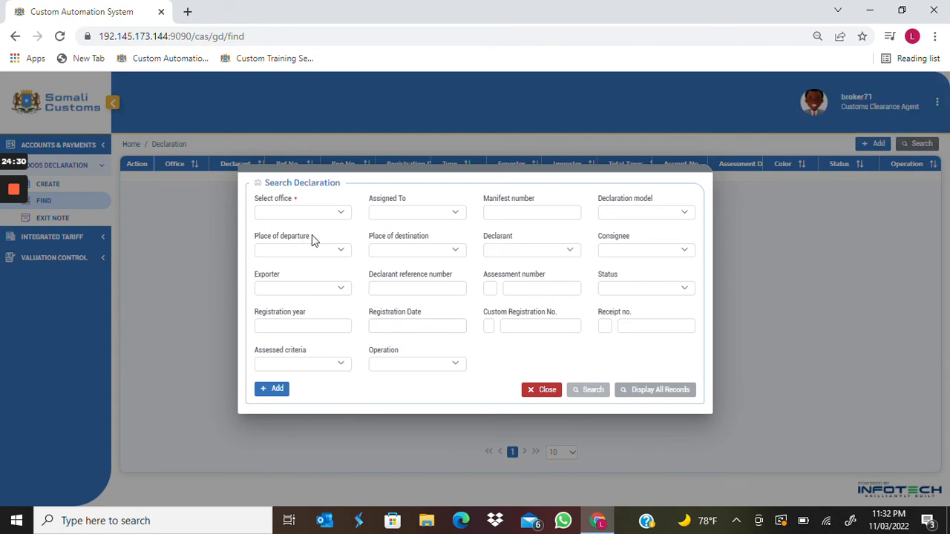
# Search Stored declarations at office 0102 Mogadishu Airport and open 2022 imp0006 for registration
pyautogui.click(340, 215)
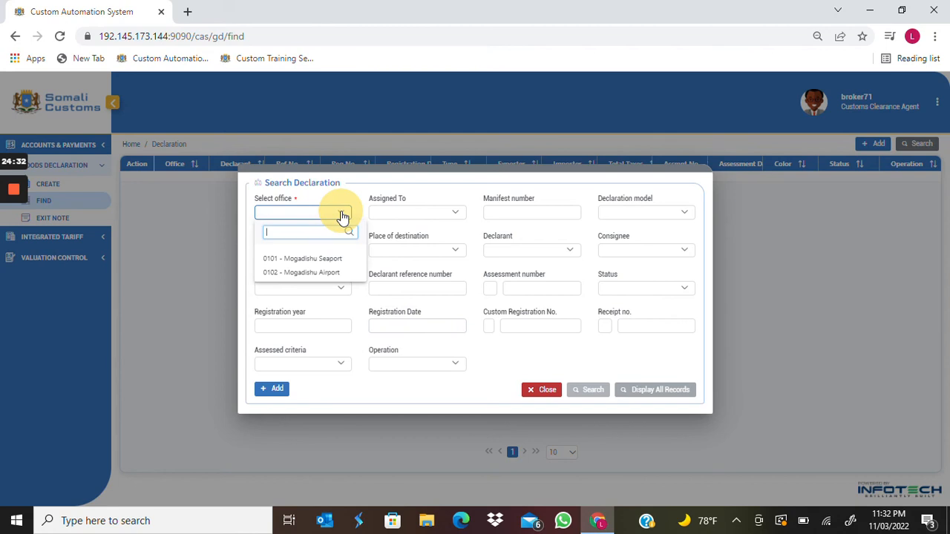
pyautogui.click(313, 273)
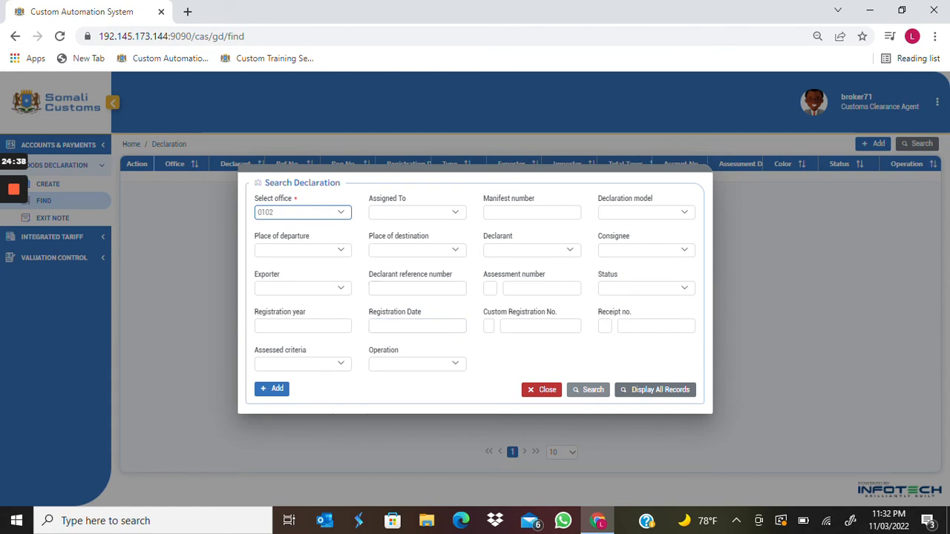
pyautogui.click(684, 290)
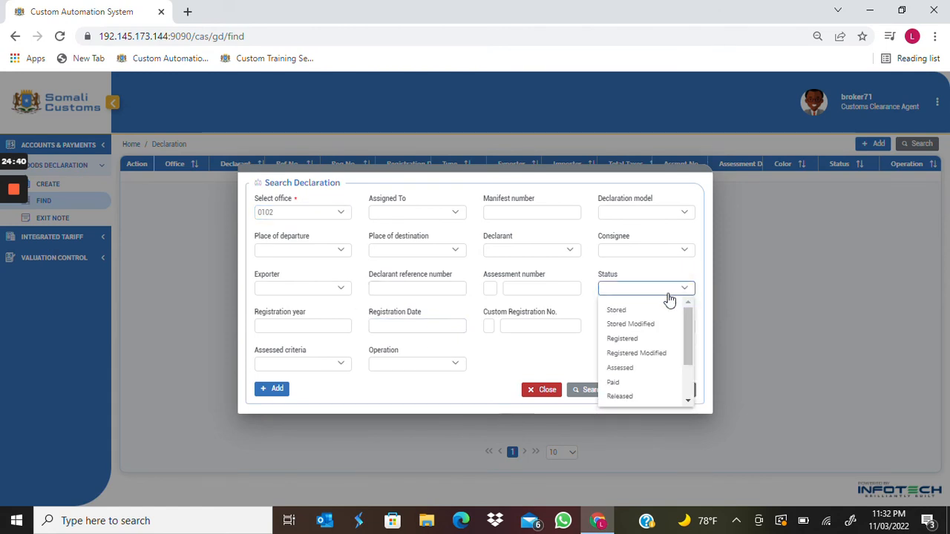
pyautogui.click(620, 310)
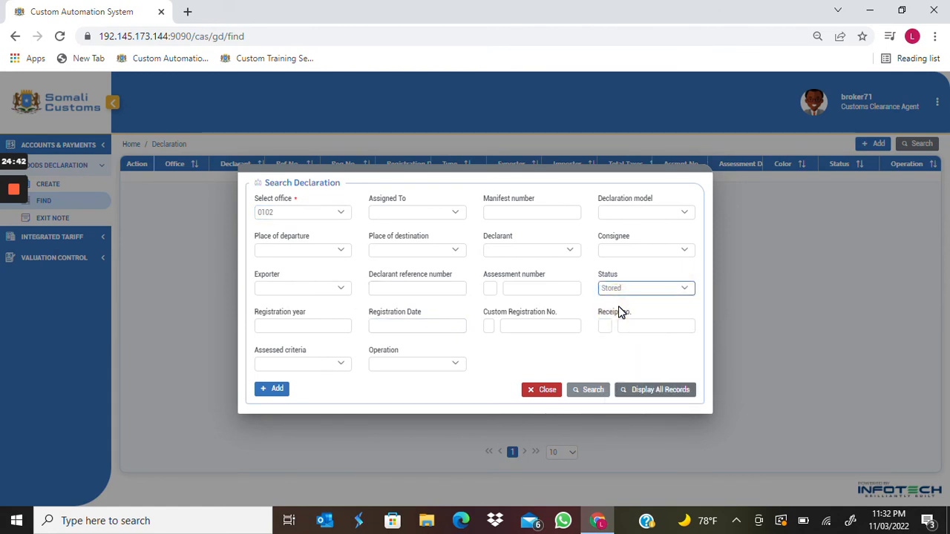
pyautogui.click(588, 389)
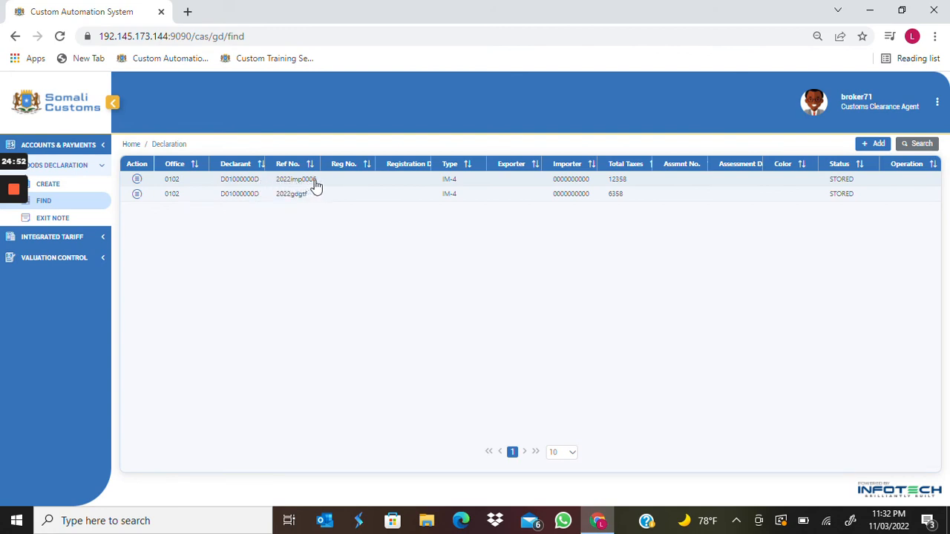
pyautogui.click(137, 182)
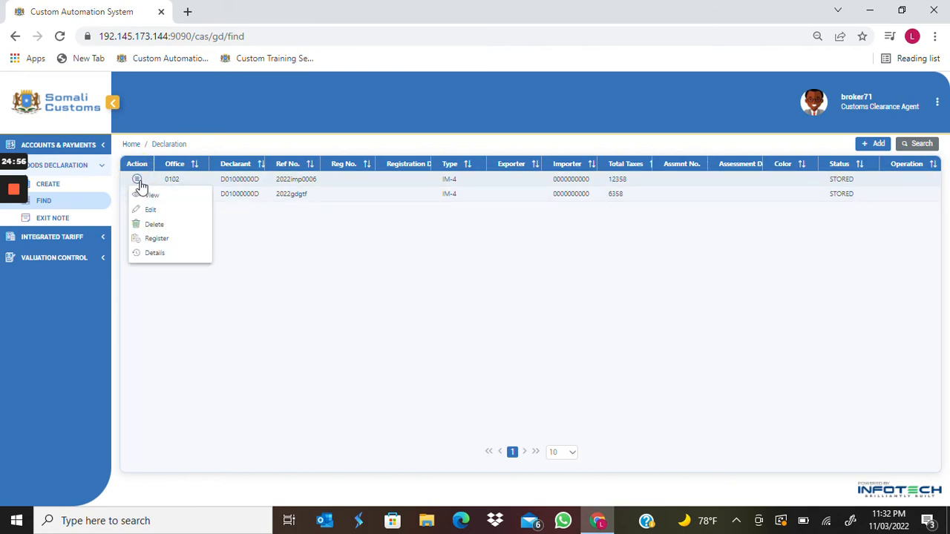
pyautogui.click(157, 239)
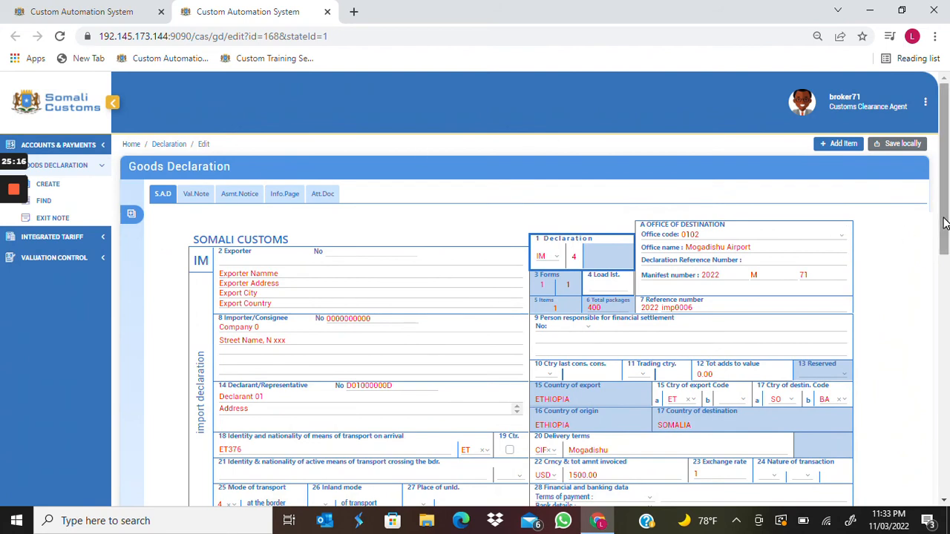
# Verify the declaration, check the Att.Doc tab, and verify again
pyautogui.moveTo(944, 224); pyautogui.dragTo(939, 449)
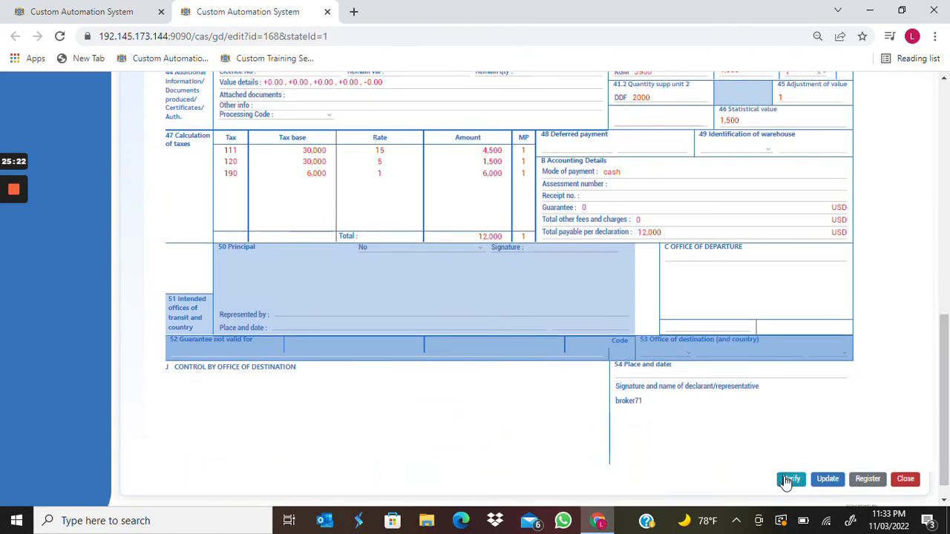
pyautogui.click(788, 480)
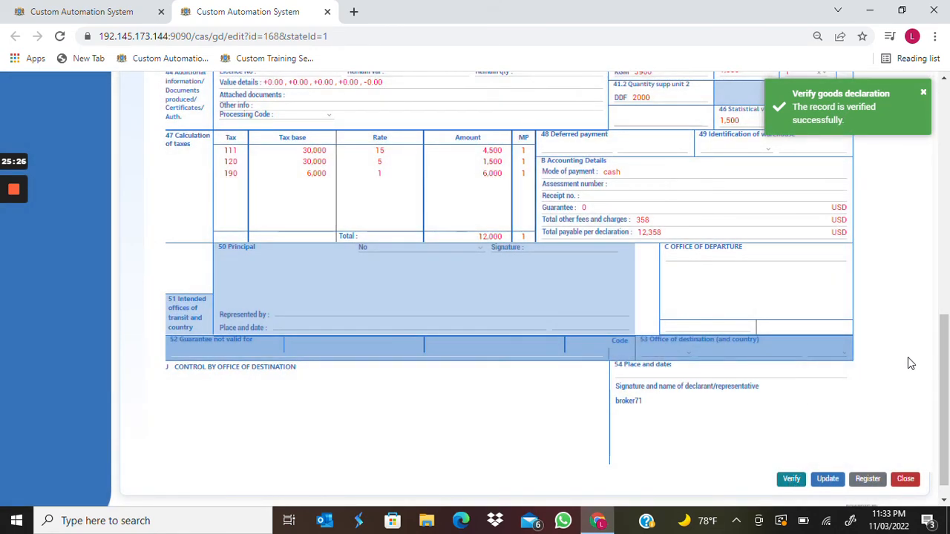
pyautogui.moveTo(944, 398); pyautogui.dragTo(916, 205)
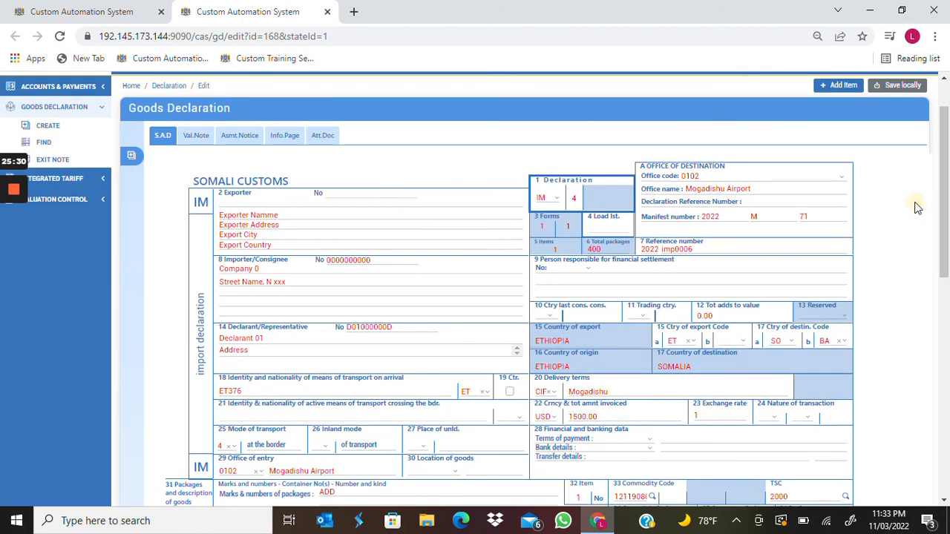
pyautogui.click(319, 137)
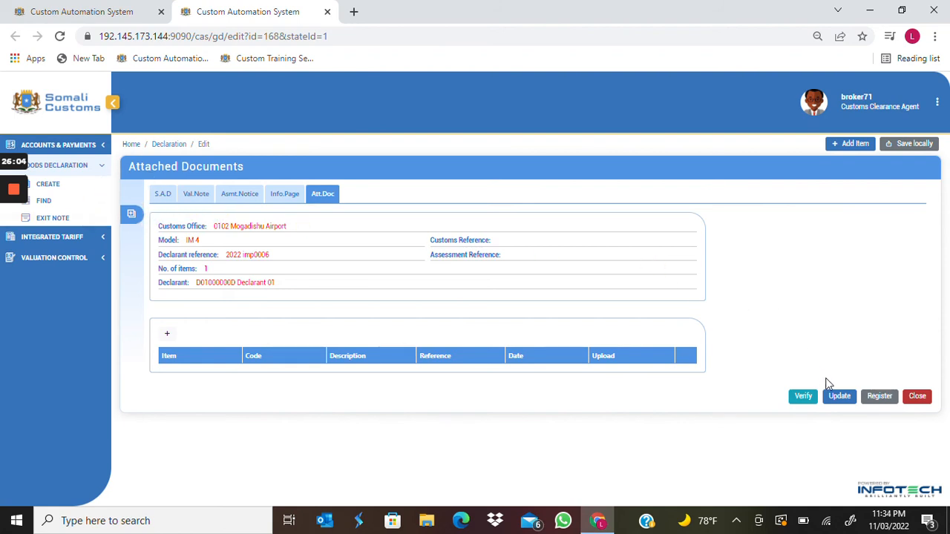
pyautogui.click(803, 396)
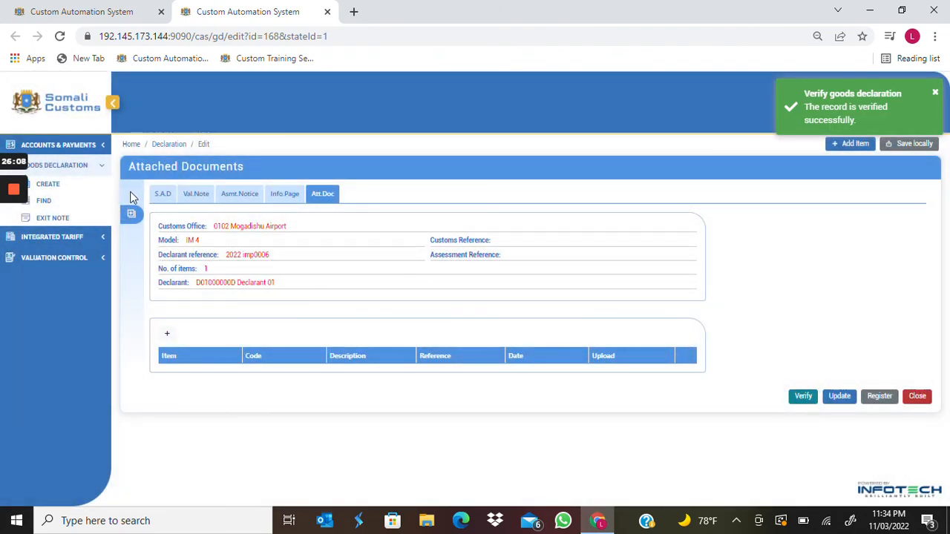
# Register the declaration from the S.A.D form, receiving customs reference number R-165
pyautogui.click(160, 194)
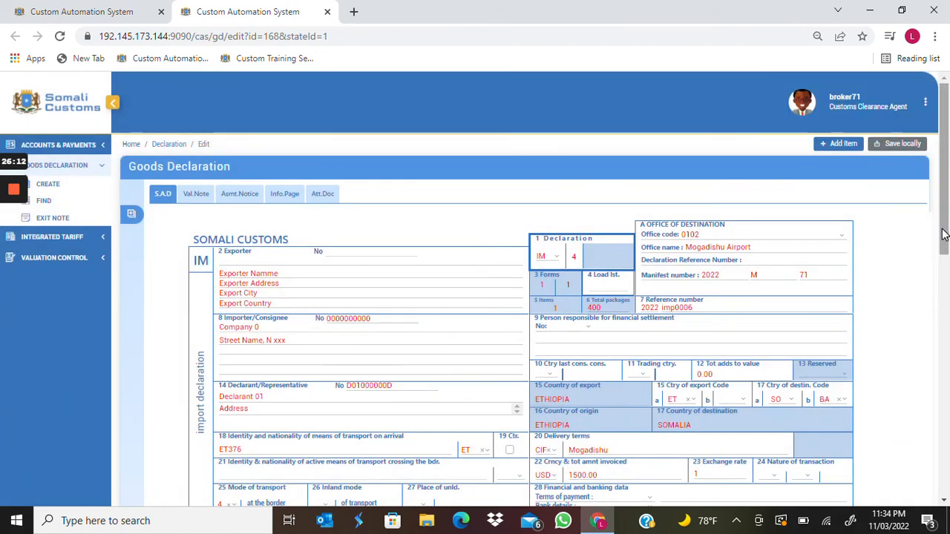
pyautogui.click(944, 399)
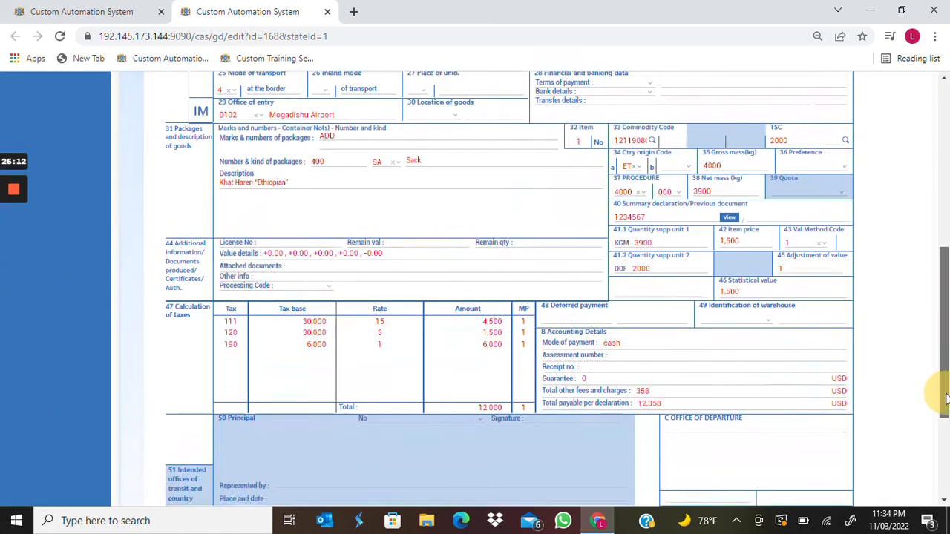
pyautogui.scroll(-3, 944, 399)
pyautogui.click(868, 457)
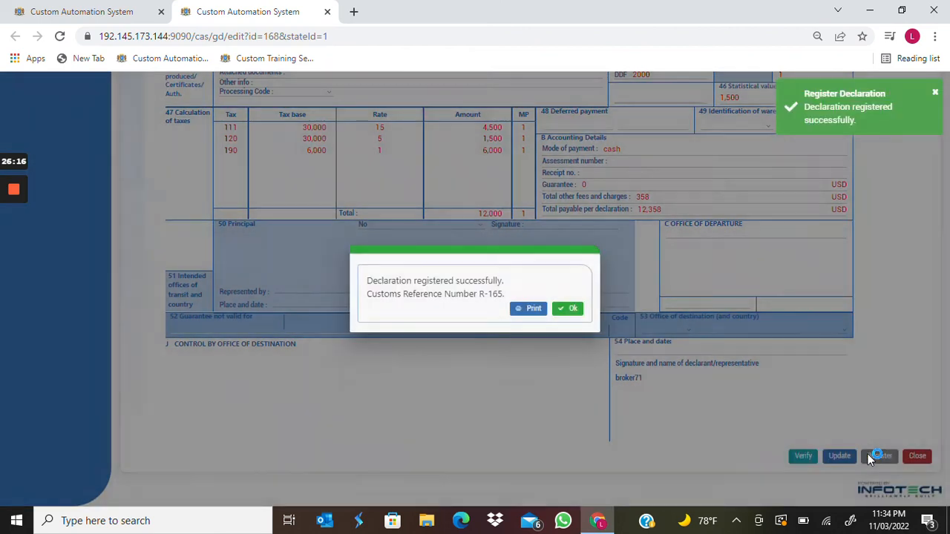